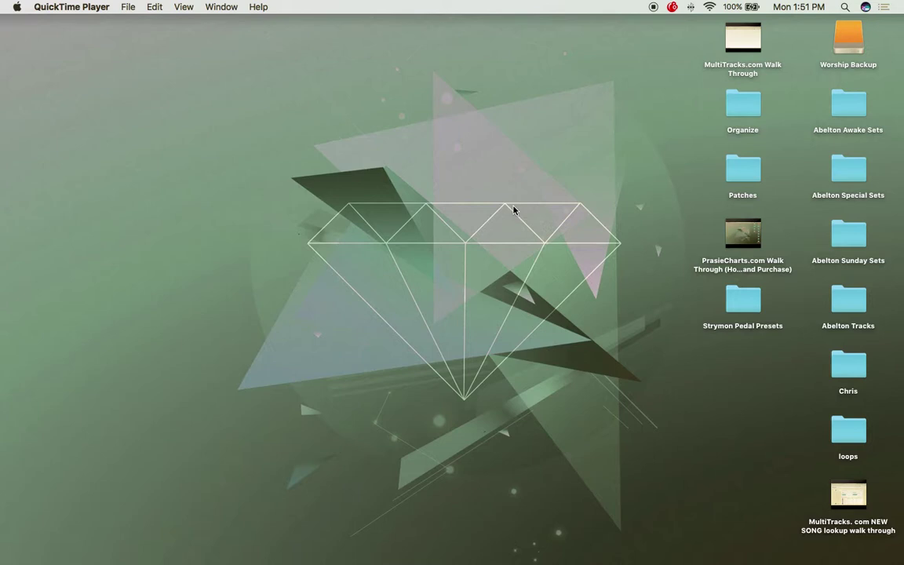
# Switch to Chrome and open the website planningcenteronline.com
pyautogui.moveTo(414, 553)
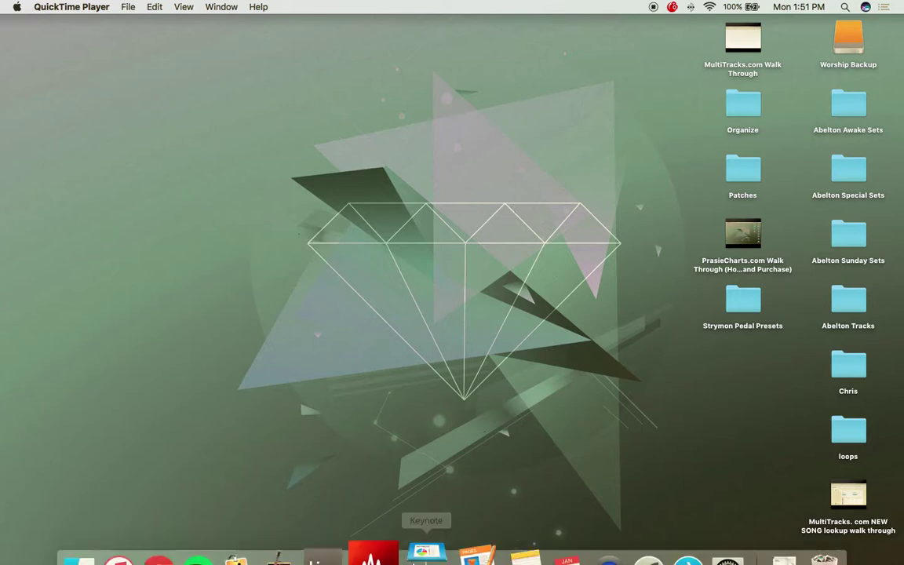
pyautogui.click(178, 532)
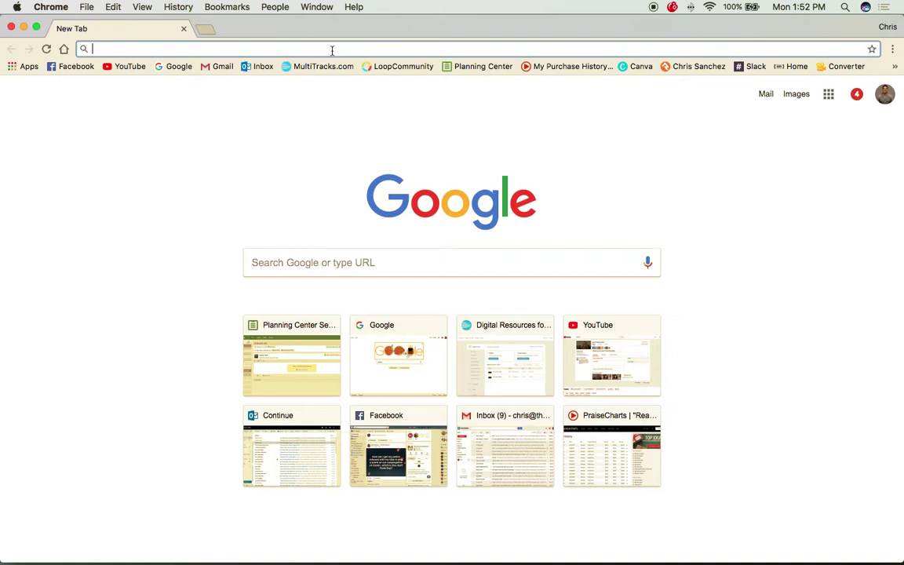
pyautogui.write('planningc')
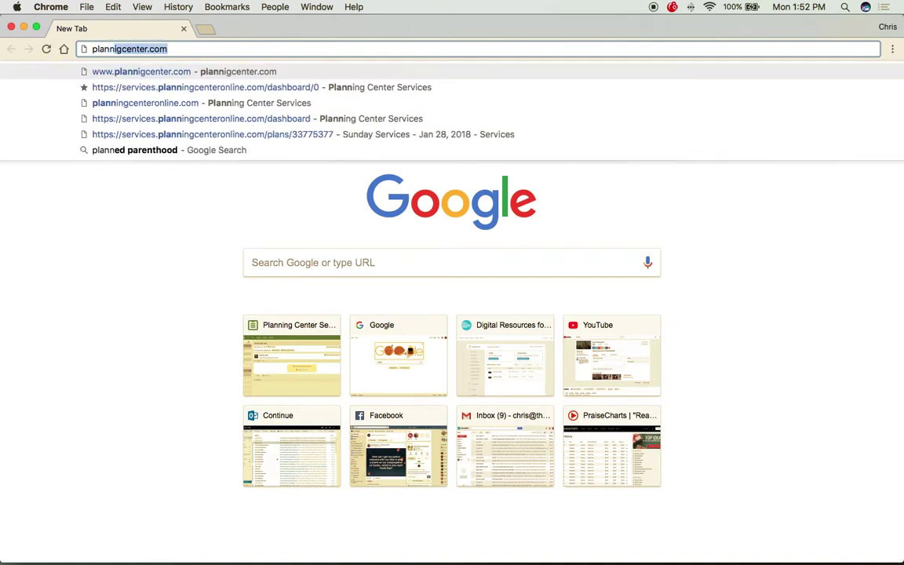
pyautogui.write('enteron')
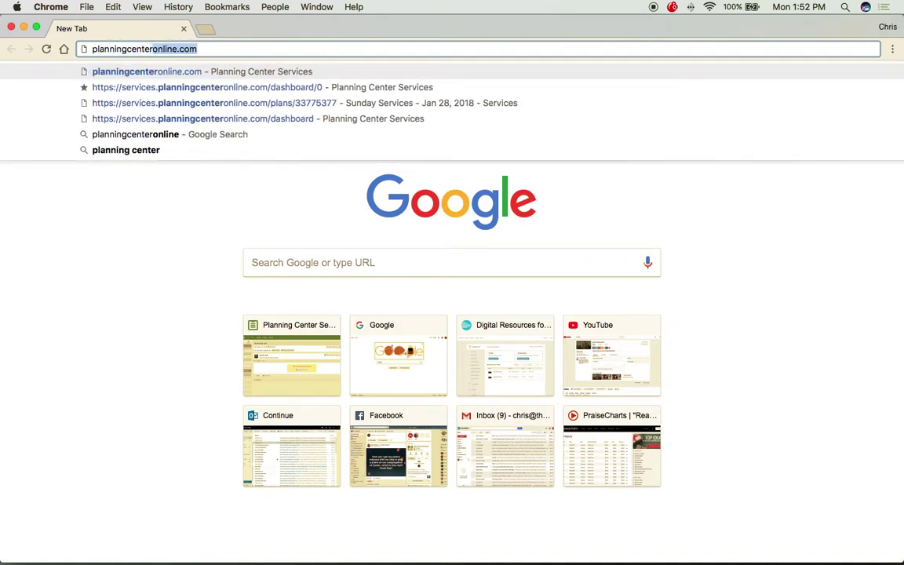
pyautogui.write('line.com')
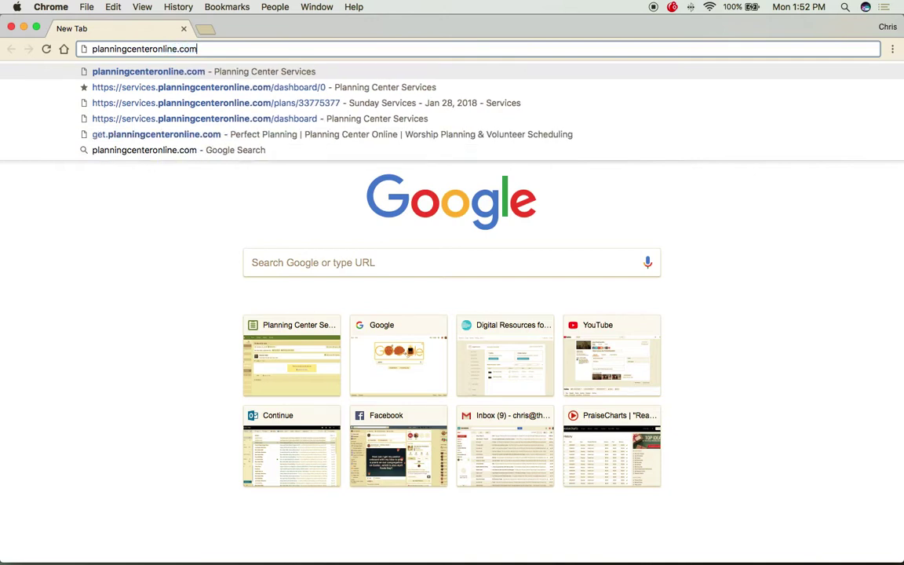
pyautogui.press('Return')
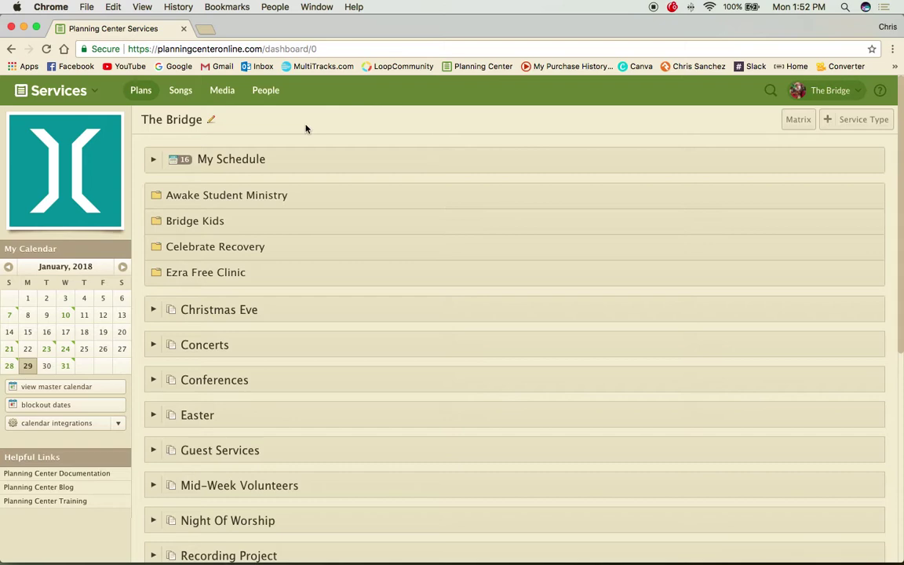
# Look through the ministry folders and service types on the Plans dashboard, including the Sunday Services dates
pyautogui.scroll(-5, 377, 212)
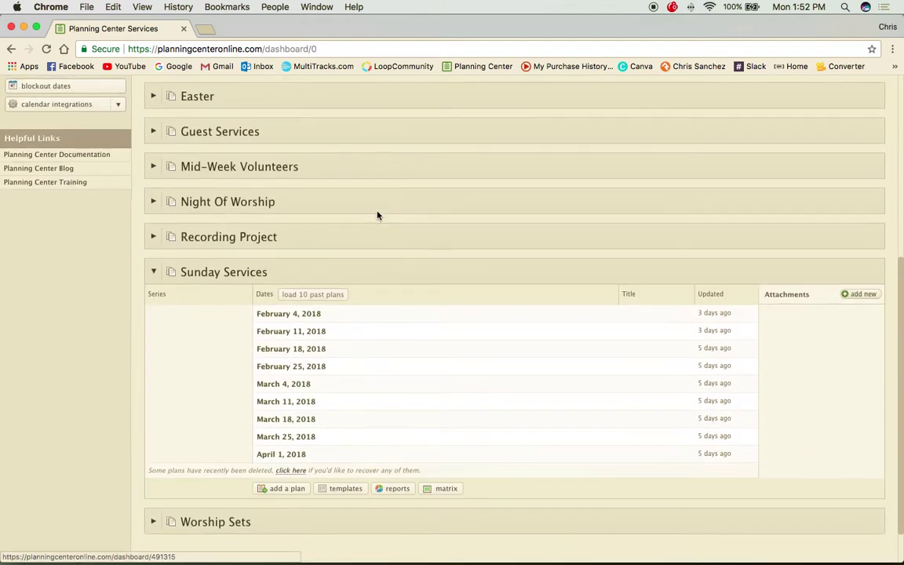
pyautogui.scroll(-1, 377, 215)
pyautogui.scroll(5, 370, 212)
pyautogui.scroll(-3, 371, 217)
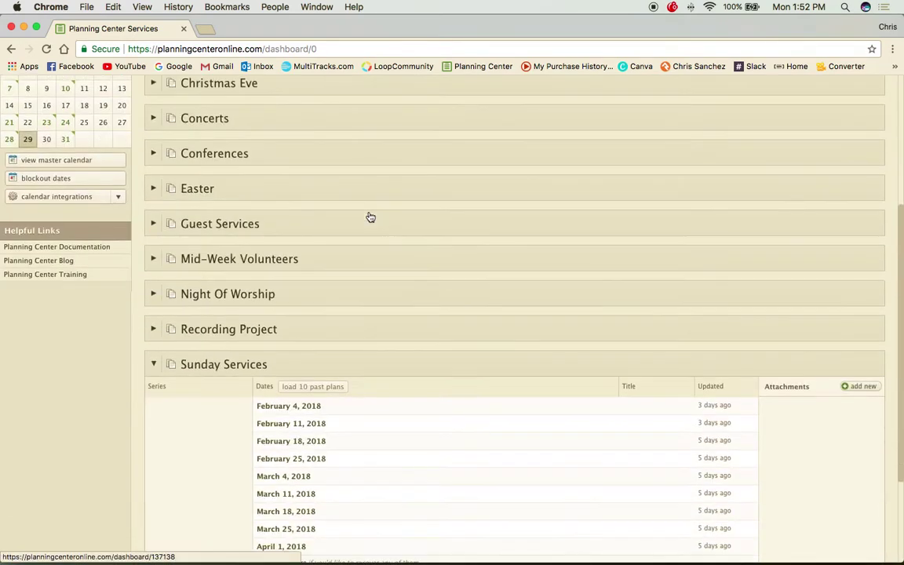
pyautogui.scroll(-3, 369, 217)
pyautogui.scroll(3, 369, 216)
pyautogui.scroll(-2, 369, 217)
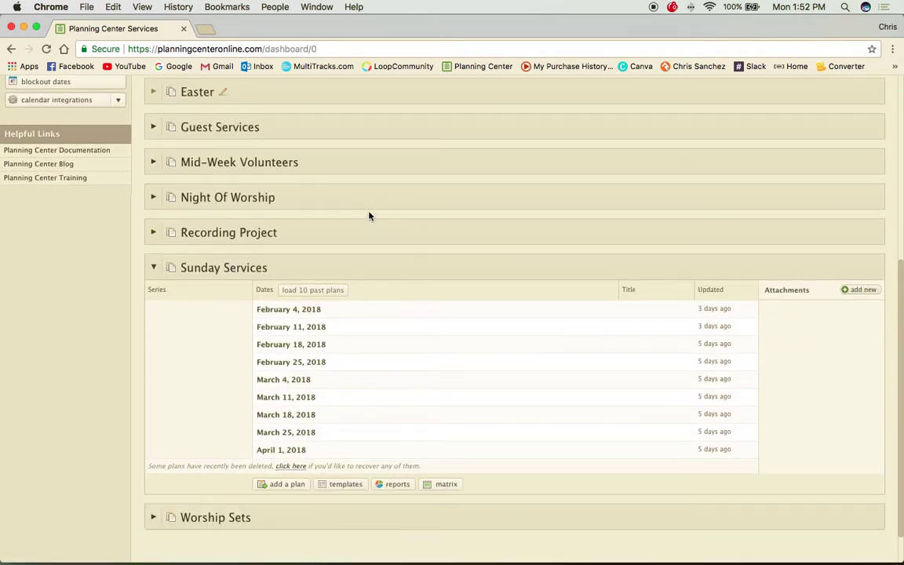
pyautogui.scroll(-1, 370, 216)
pyautogui.scroll(10, 270, 169)
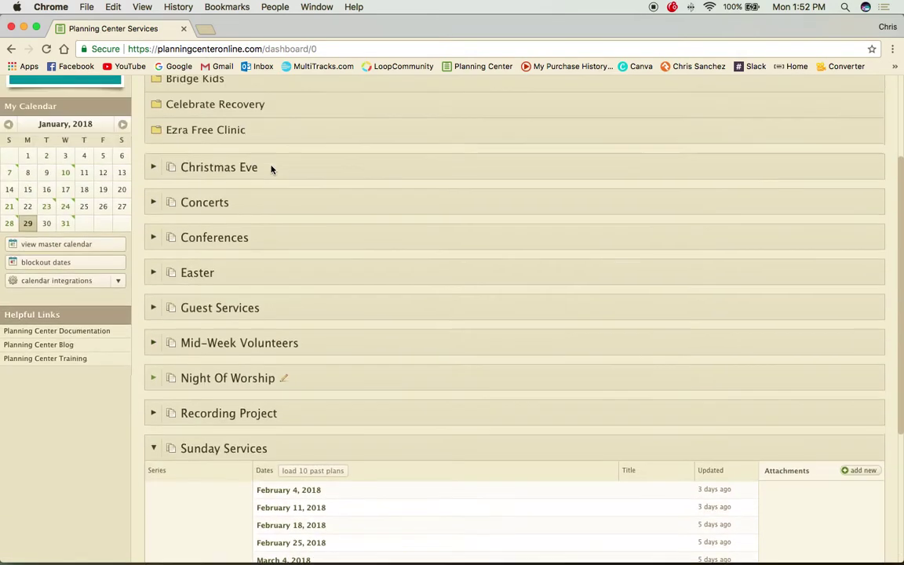
pyautogui.scroll(-10, 271, 170)
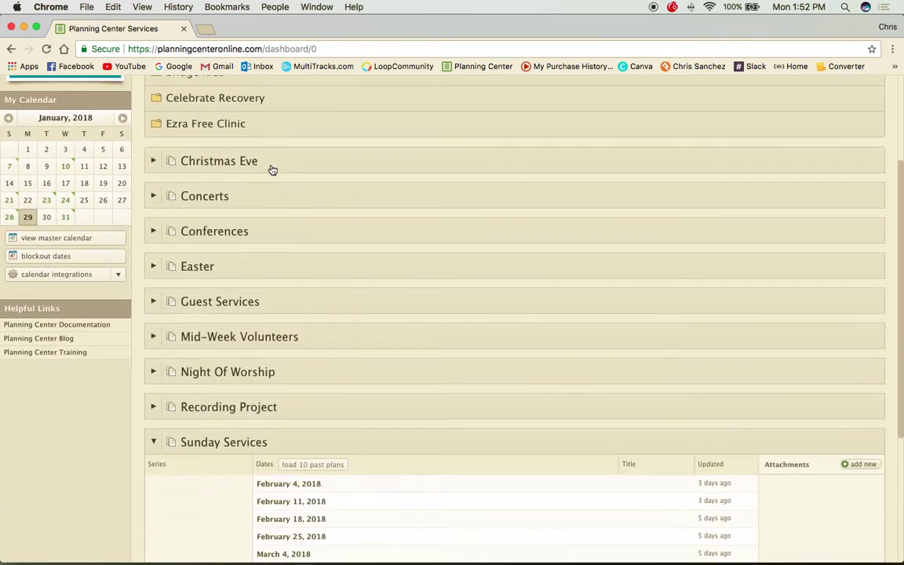
pyautogui.scroll(4, 271, 169)
pyautogui.scroll(4, 271, 169)
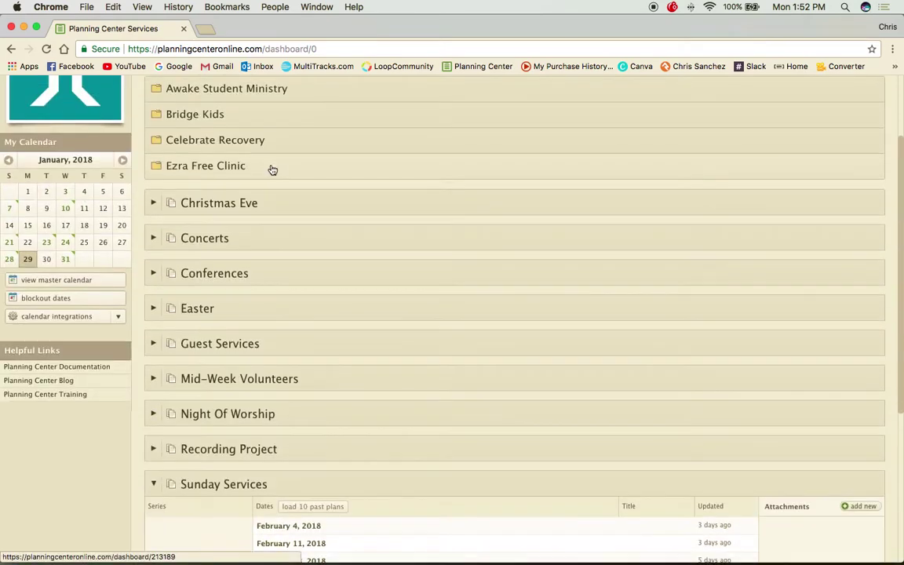
pyautogui.scroll(-6, 272, 170)
pyautogui.scroll(-3, 272, 170)
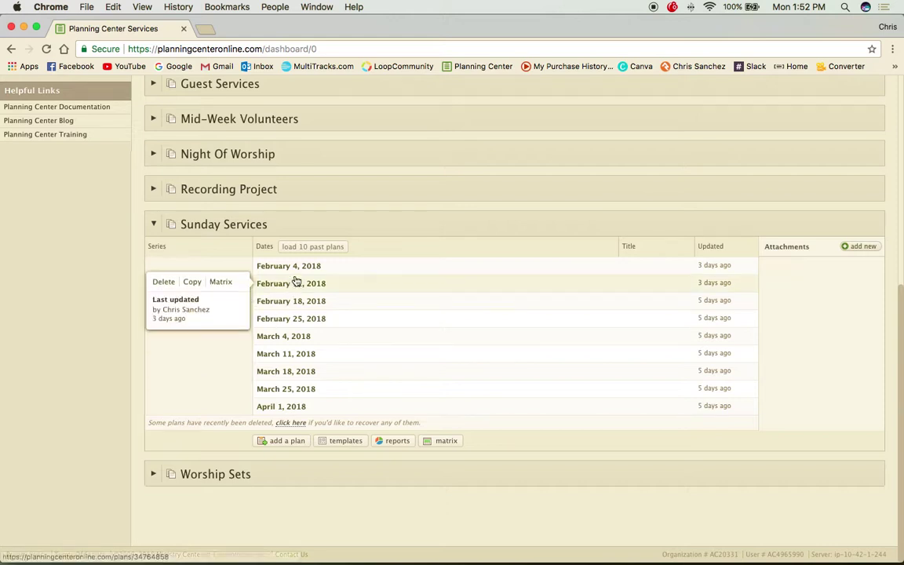
# Open the February 4, 2018 plan under Sunday Services and review its full order of service
pyautogui.moveTo(279, 265)
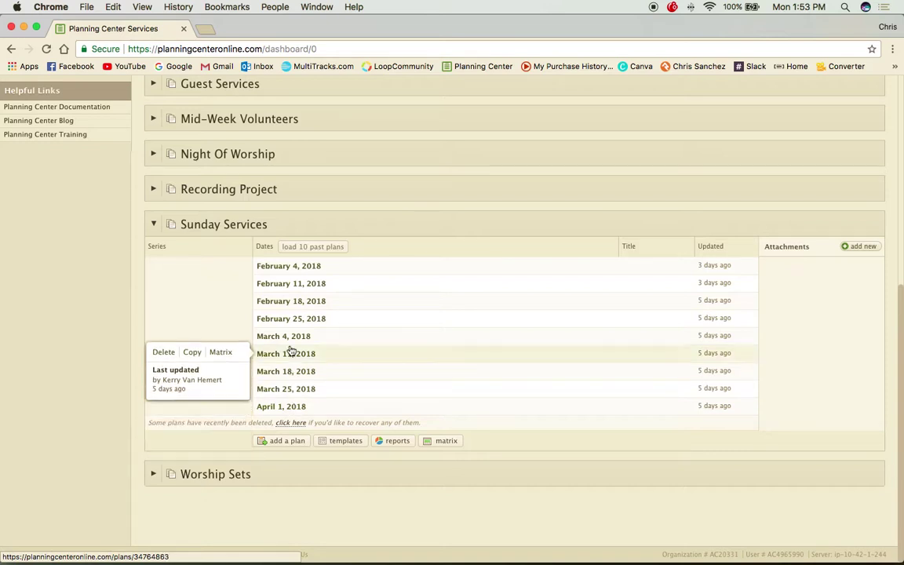
pyautogui.click(289, 269)
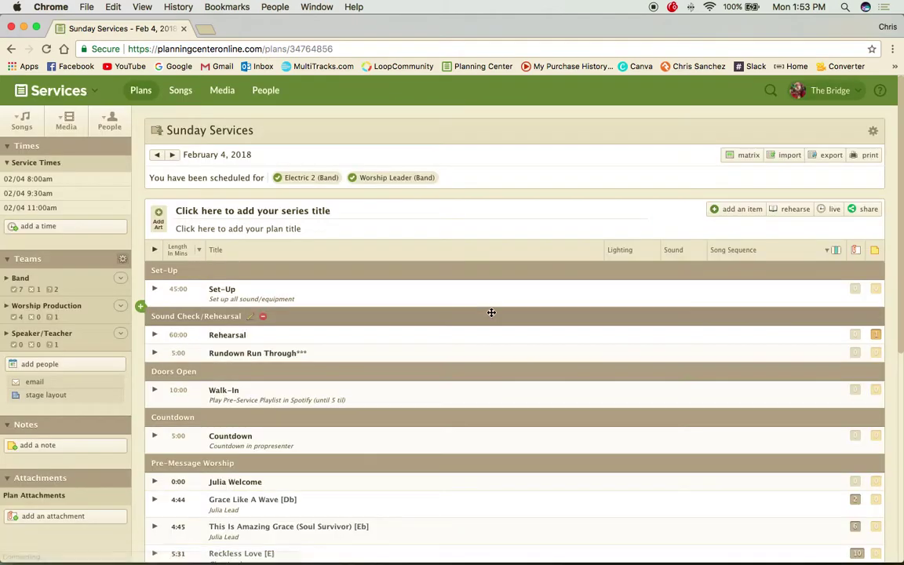
pyautogui.scroll(-5, 491, 313)
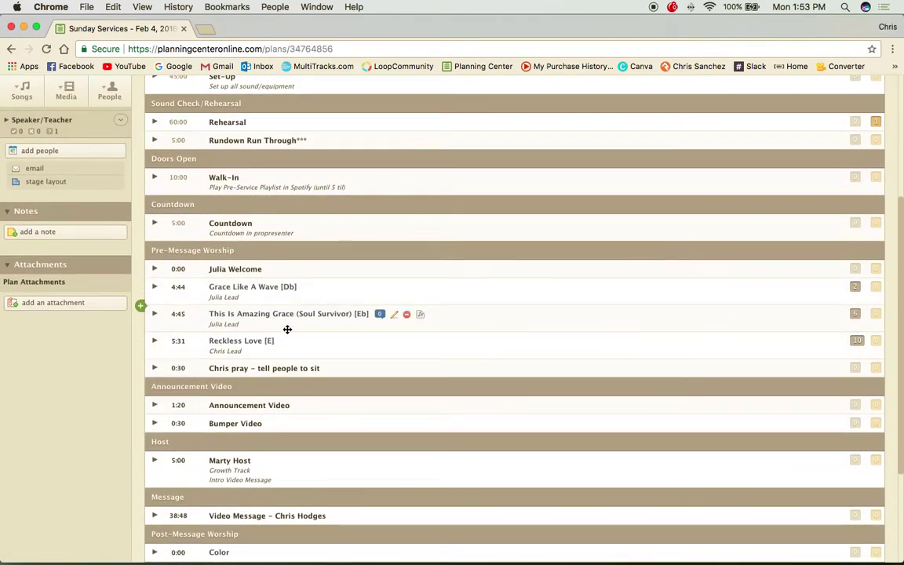
pyautogui.scroll(-4, 398, 363)
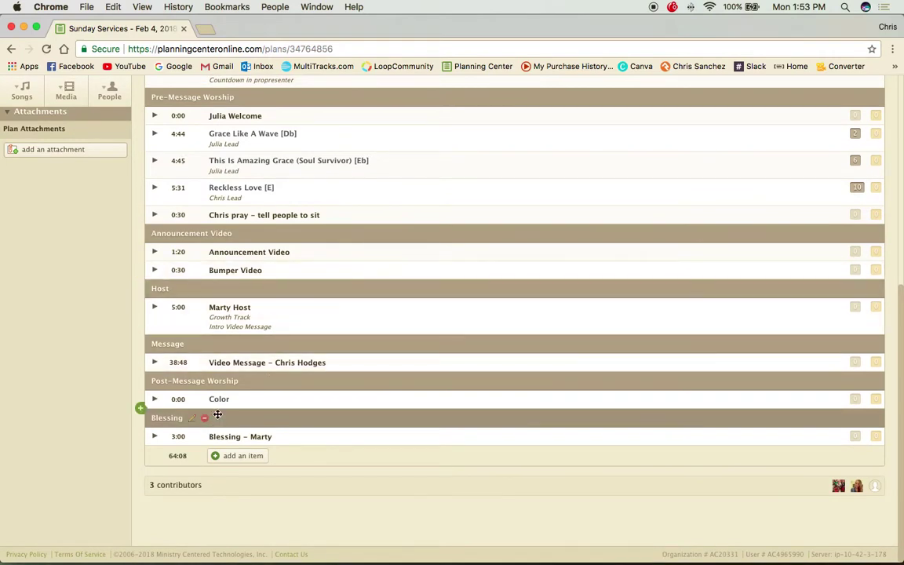
pyautogui.scroll(4, 335, 396)
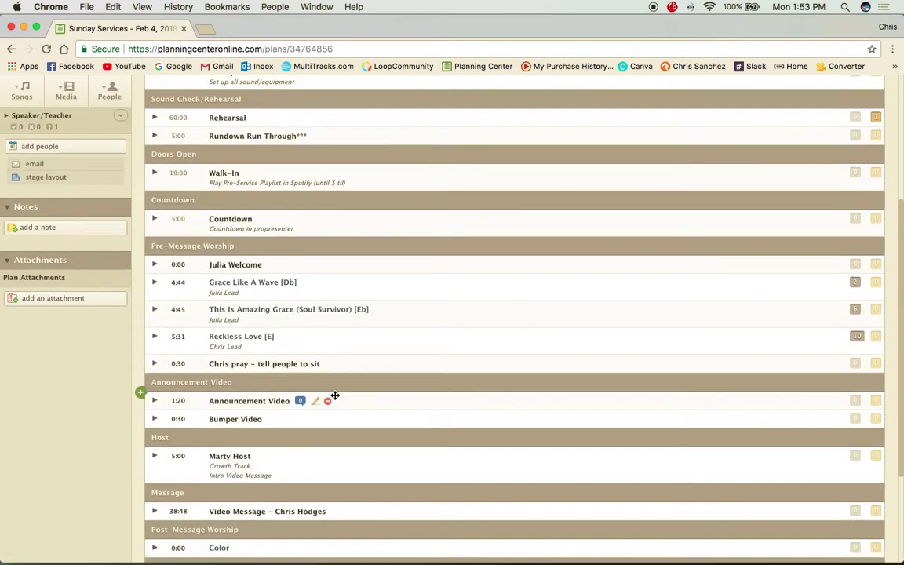
pyautogui.scroll(-4, 335, 396)
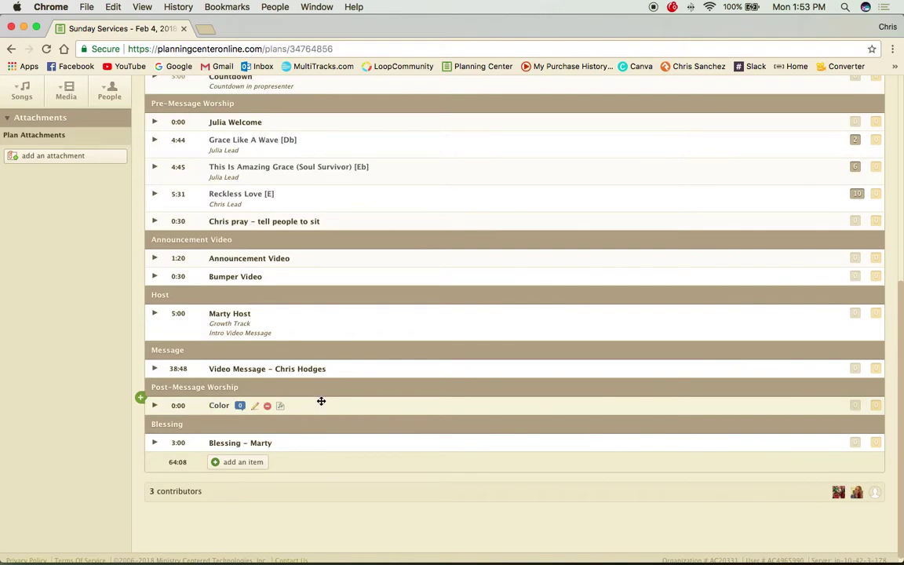
pyautogui.scroll(10, 301, 359)
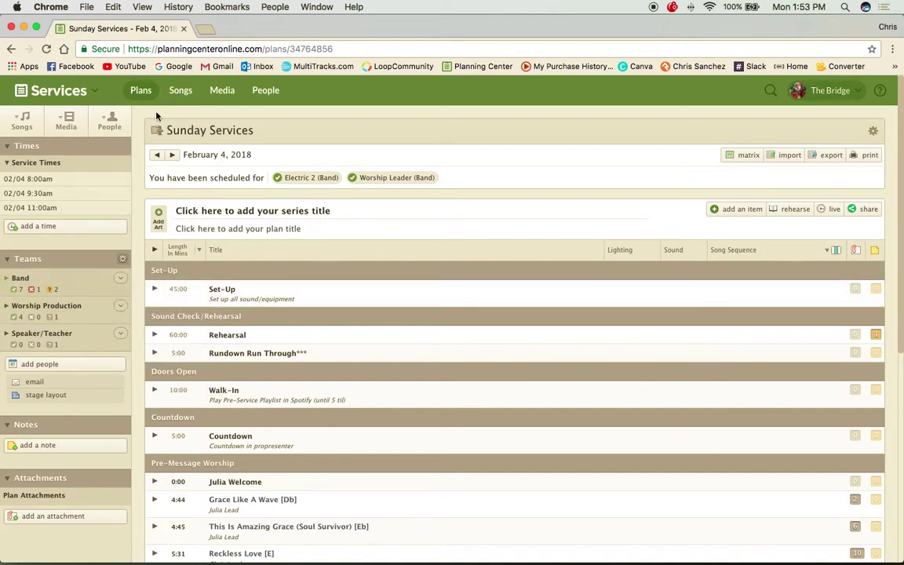
pyautogui.scroll(-10, 434, 289)
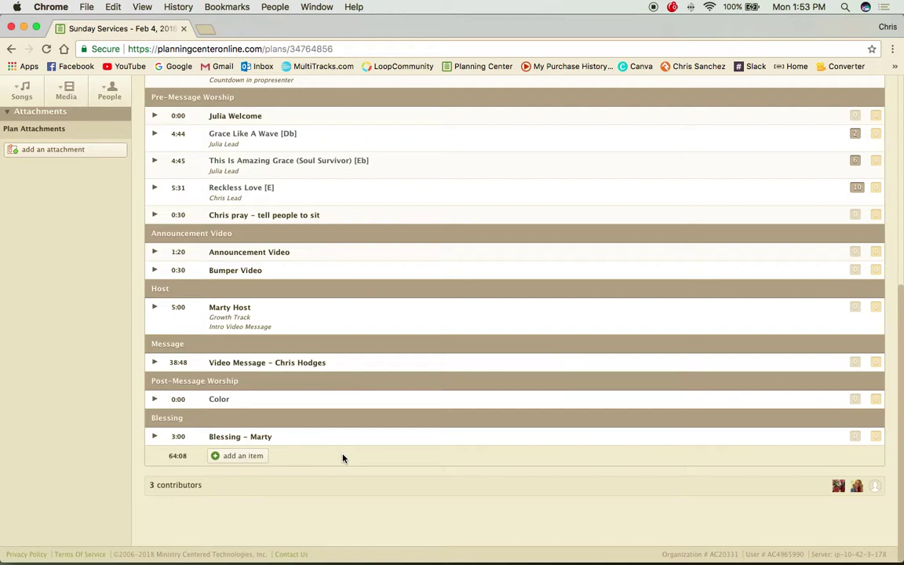
pyautogui.click(237, 456)
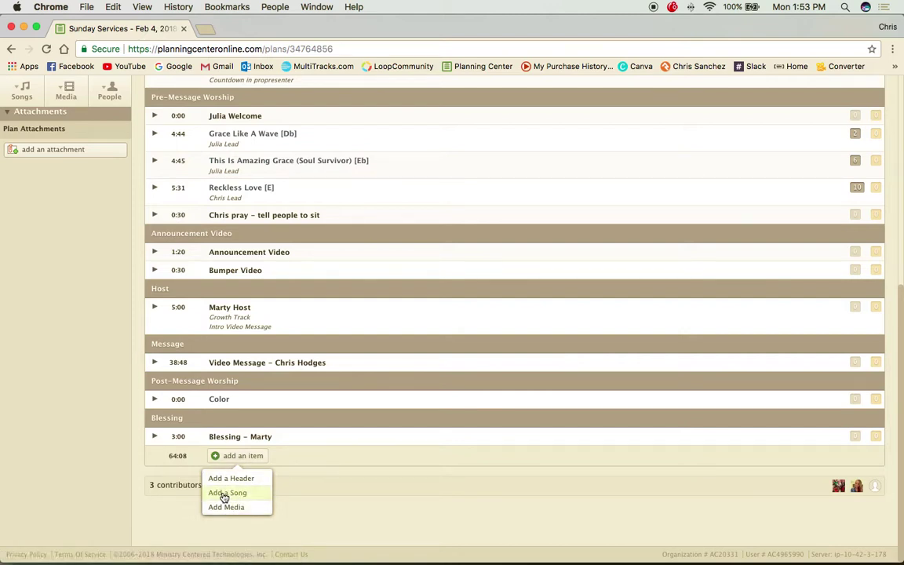
pyautogui.click(224, 494)
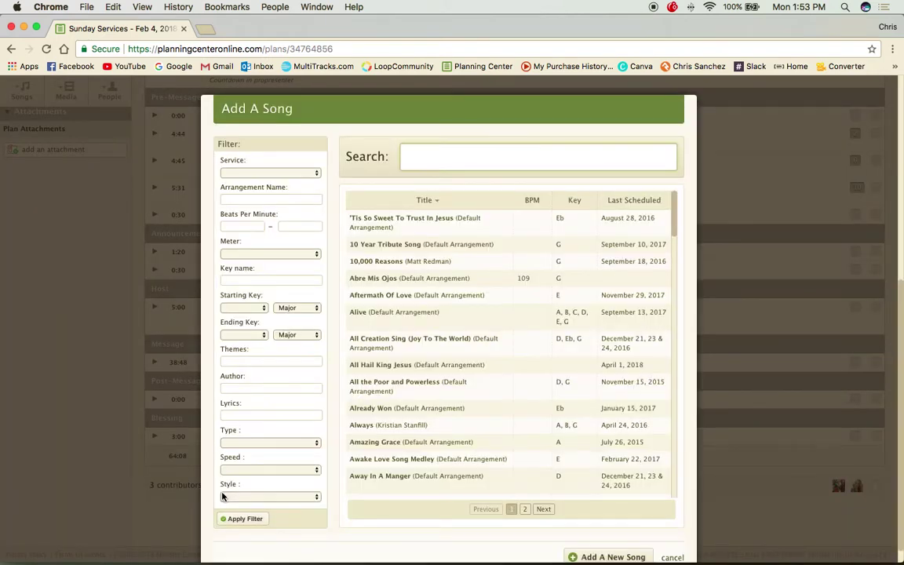
pyautogui.scroll(-10, 501, 351)
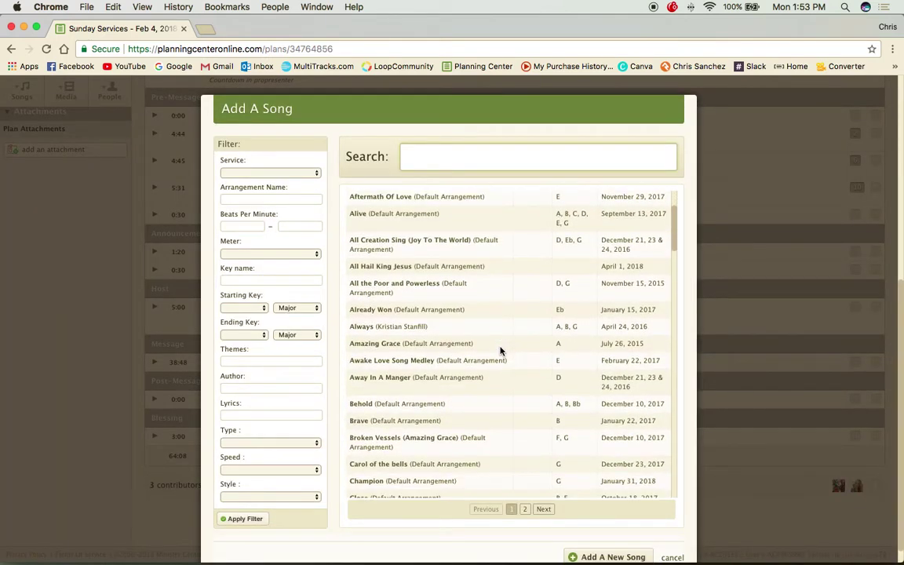
pyautogui.scroll(-5, 501, 351)
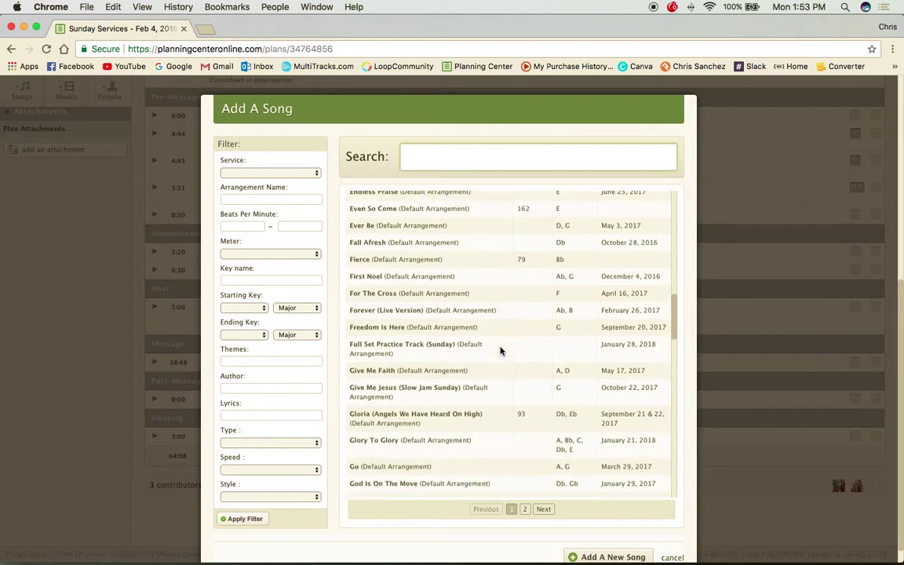
pyautogui.scroll(-1, 501, 351)
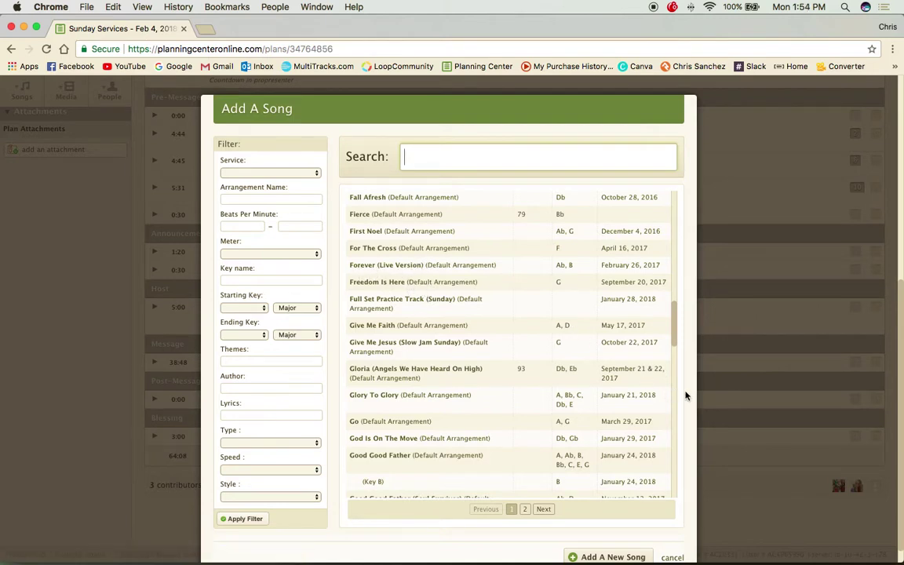
pyautogui.scroll(-1, 685, 397)
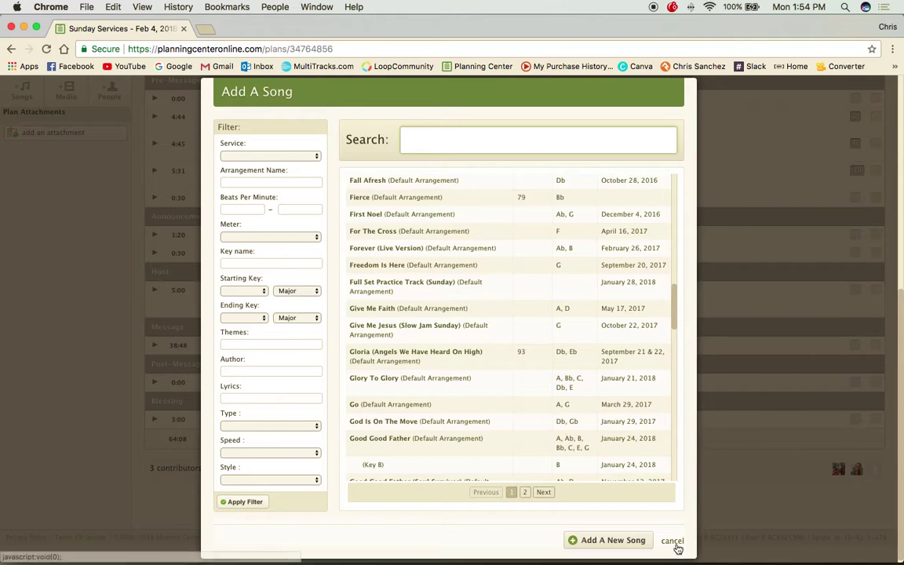
pyautogui.click(636, 539)
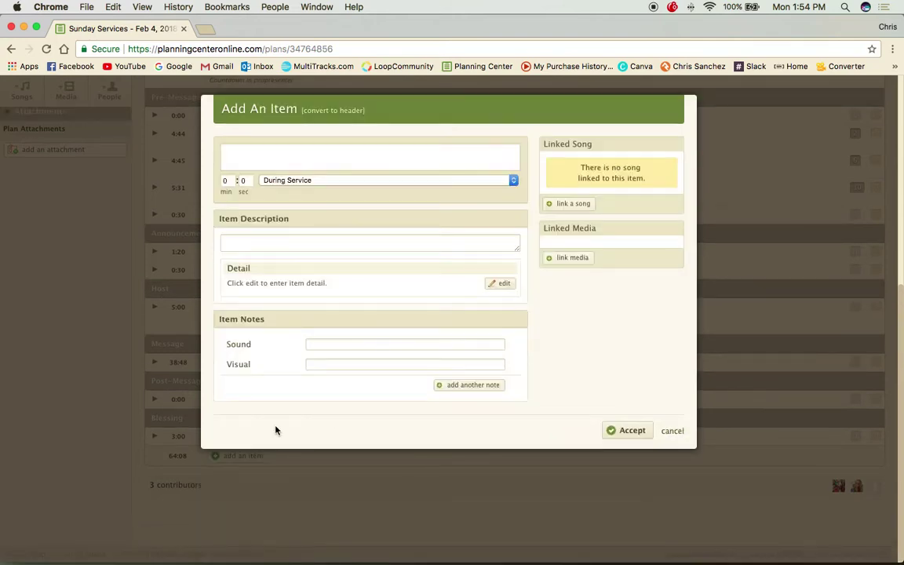
pyautogui.click(672, 431)
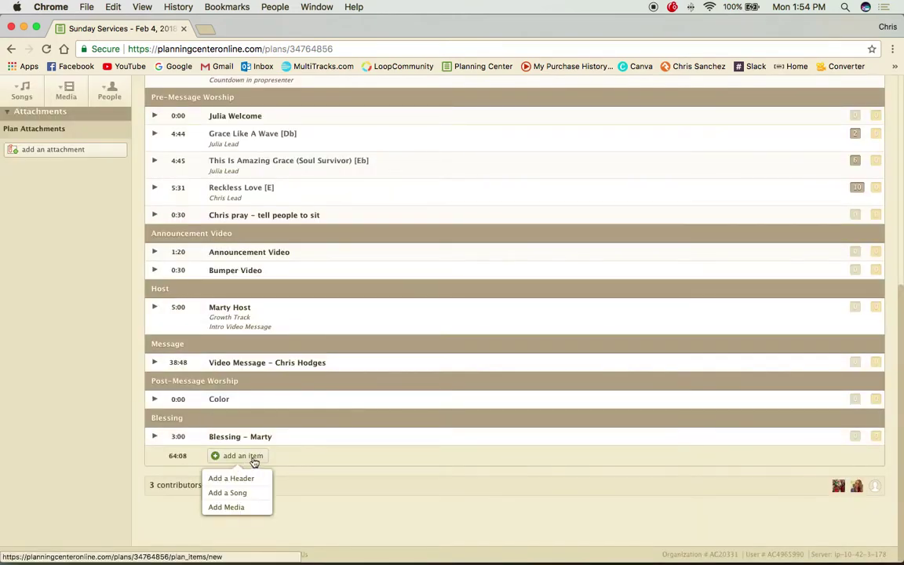
pyautogui.scroll(3, 351, 318)
pyautogui.scroll(-3, 351, 319)
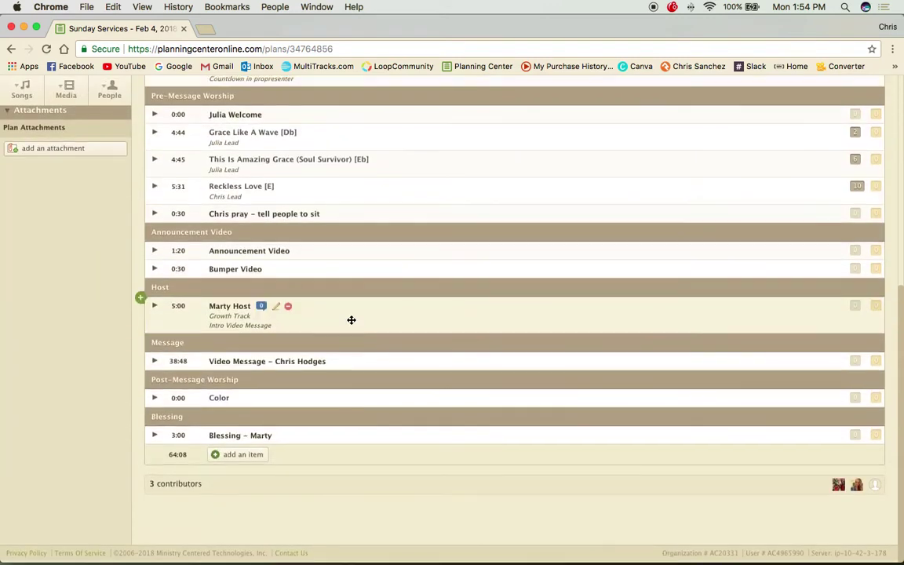
# Start a new song for the plan and title it "Forever (Tommee Profit)"
pyautogui.click(233, 458)
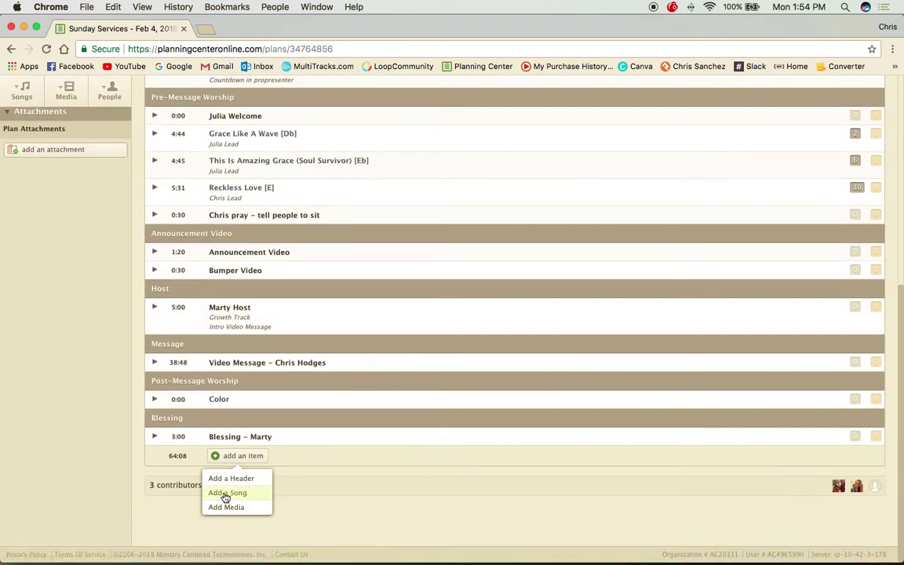
pyautogui.click(226, 493)
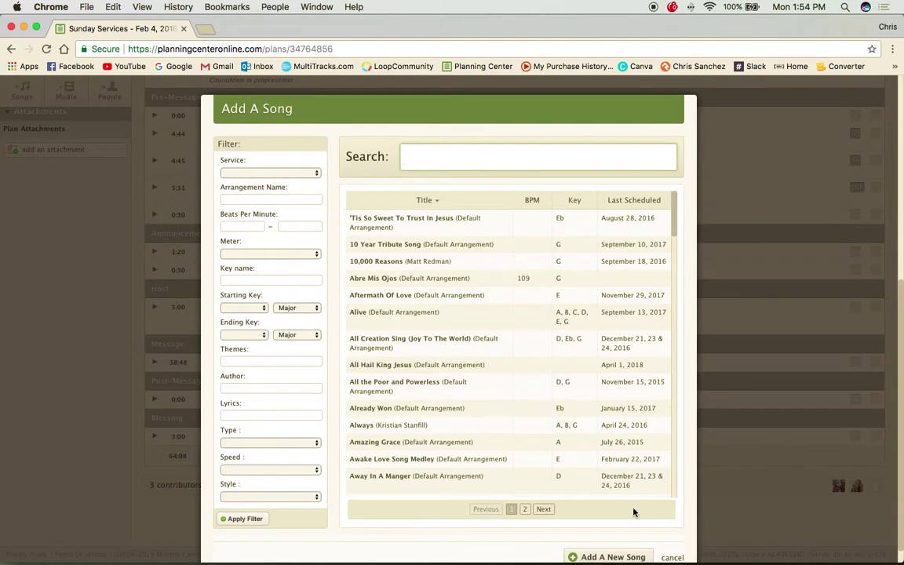
pyautogui.scroll(-1, 634, 511)
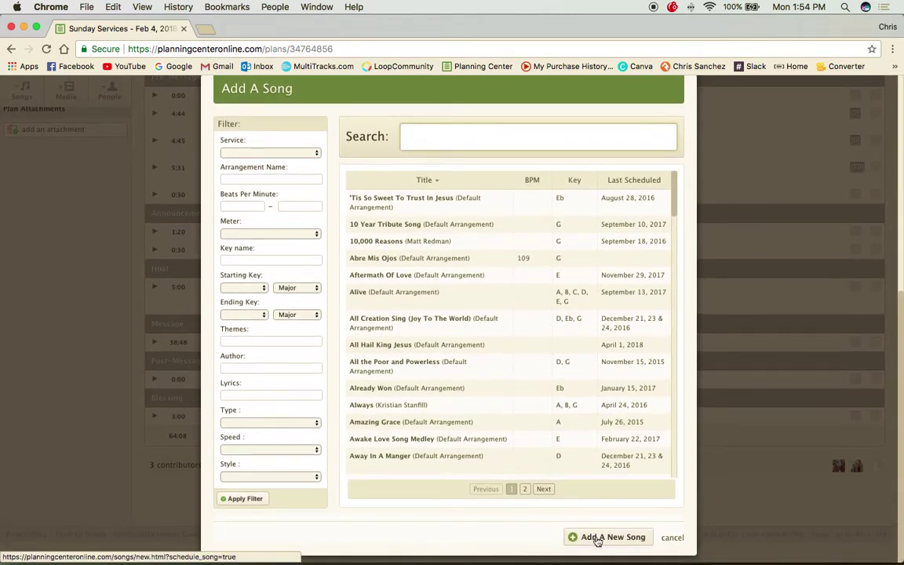
pyautogui.click(610, 538)
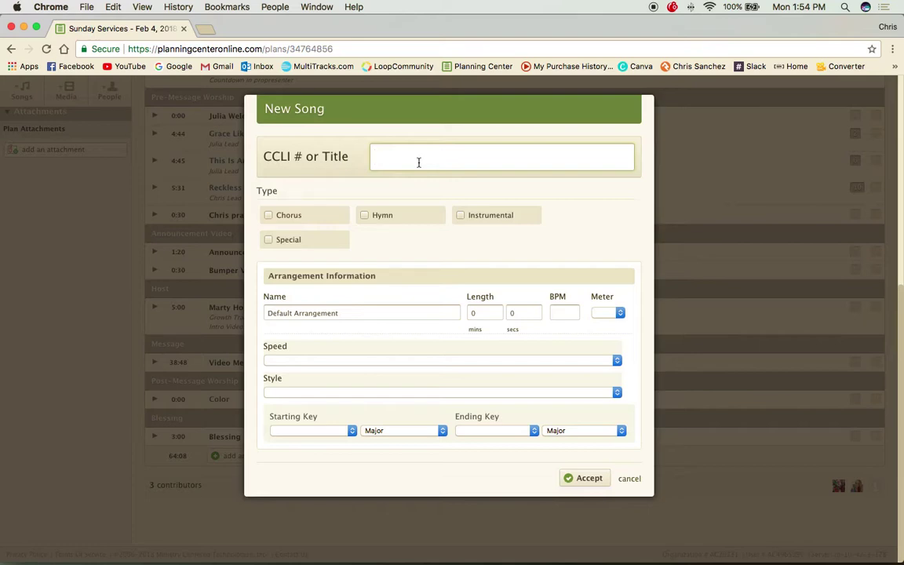
pyautogui.write('Forever')
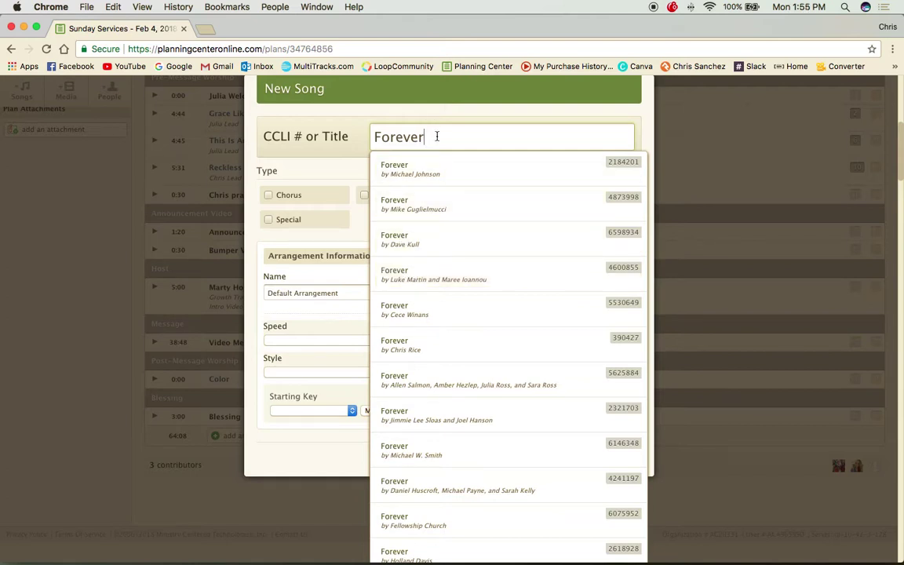
pyautogui.write('(')
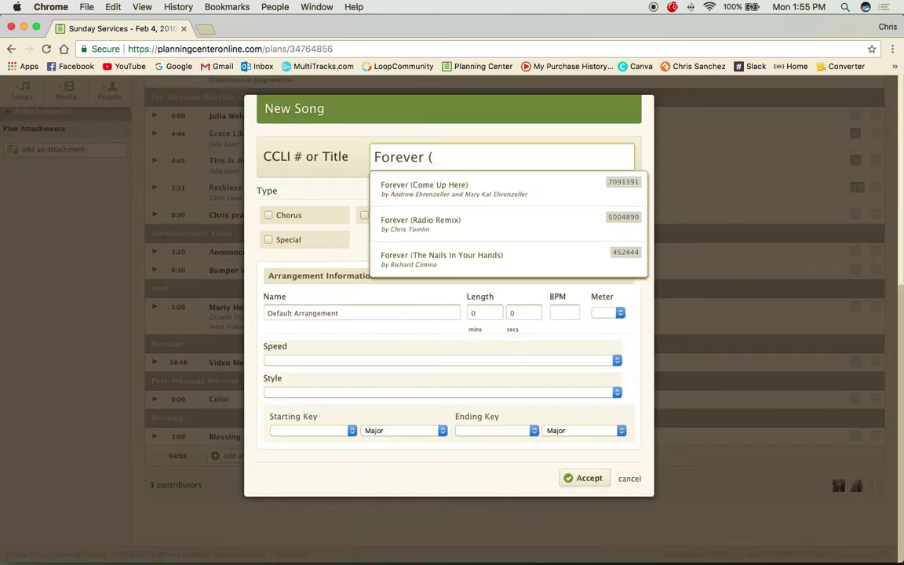
pyautogui.write('Tomm')
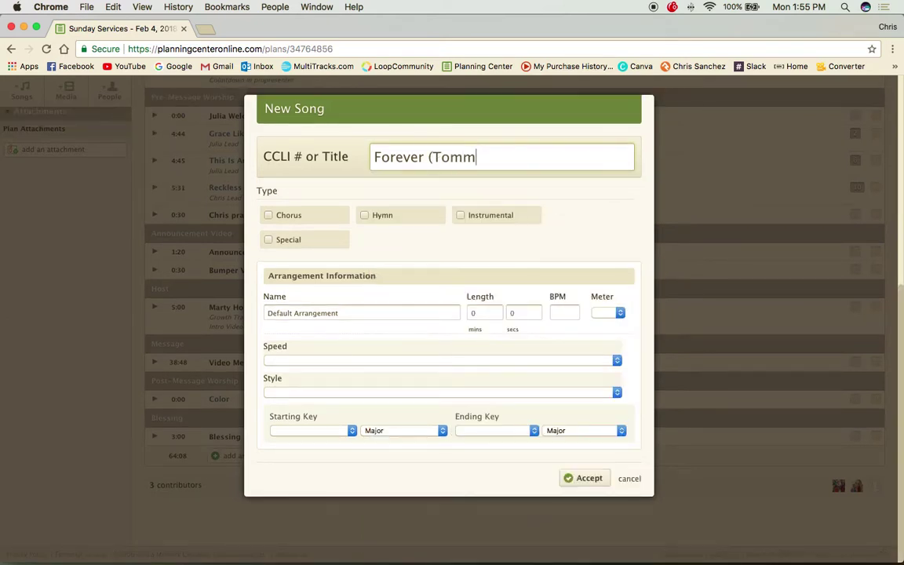
pyautogui.write('ee Profit)')
# Set the default arrangement's length to 5 minutes 30 seconds, BPM to 78 and meter to 4/4
pyautogui.doubleClick(471, 311)
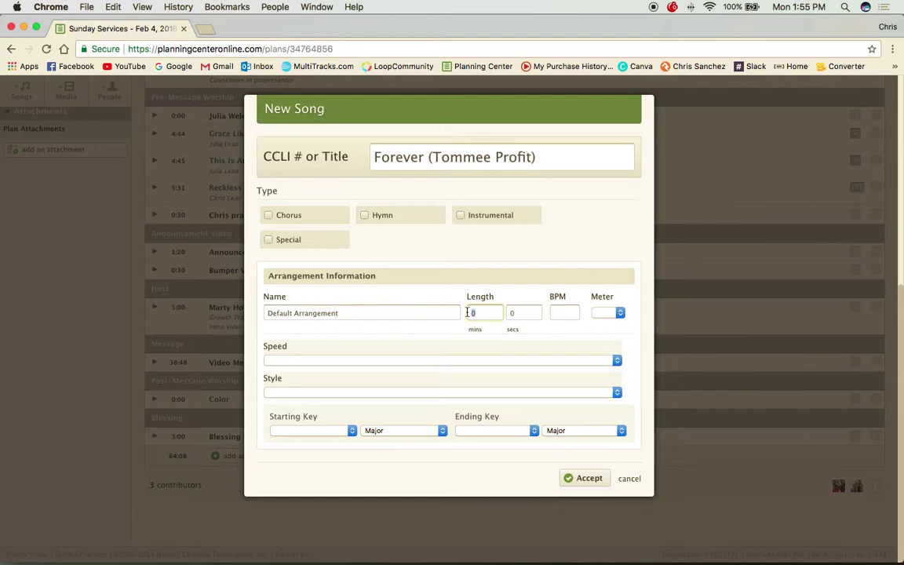
pyautogui.moveTo(436, 556)
pyautogui.write('5')
pyautogui.press('Tab')
pyautogui.write('30')
pyautogui.click(563, 314)
pyautogui.write('78')
pyautogui.click(620, 312)
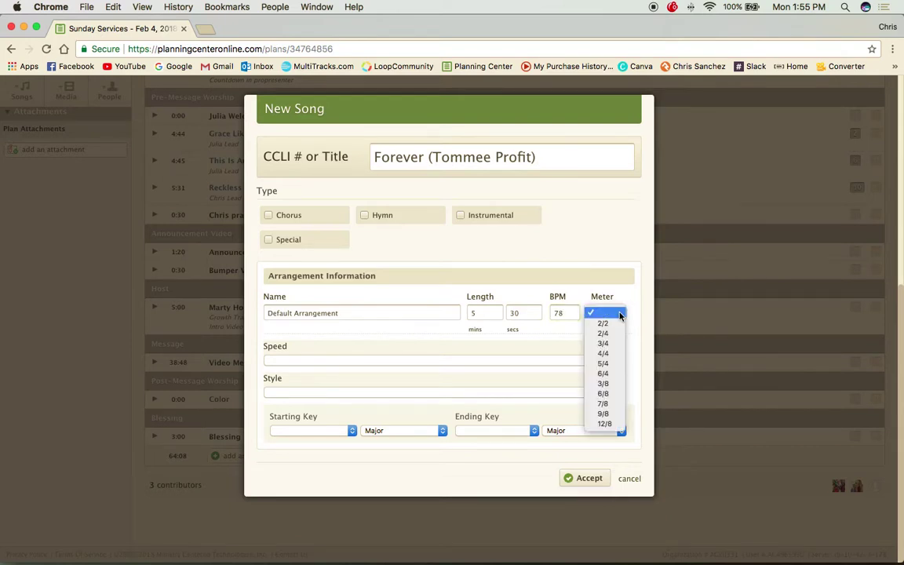
pyautogui.click(609, 355)
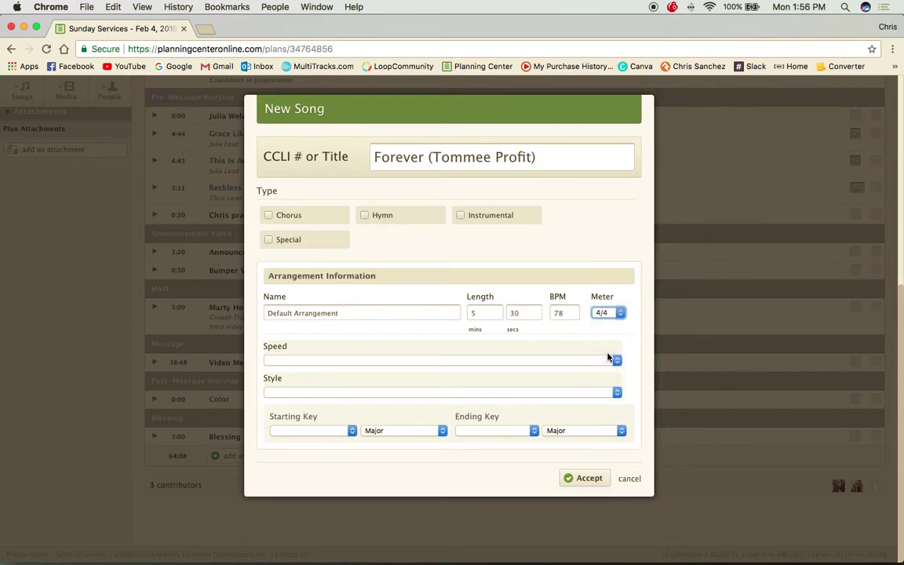
pyautogui.click(620, 312)
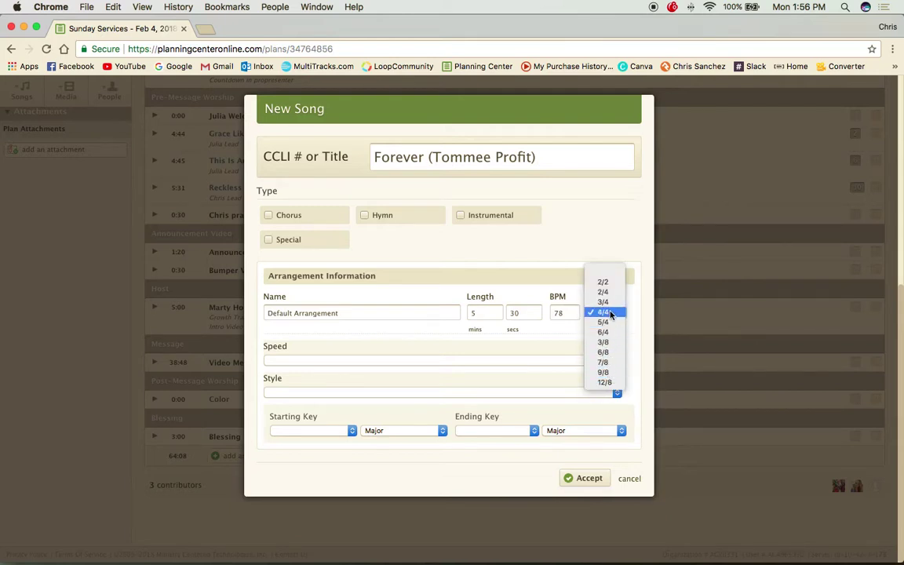
pyautogui.click(612, 232)
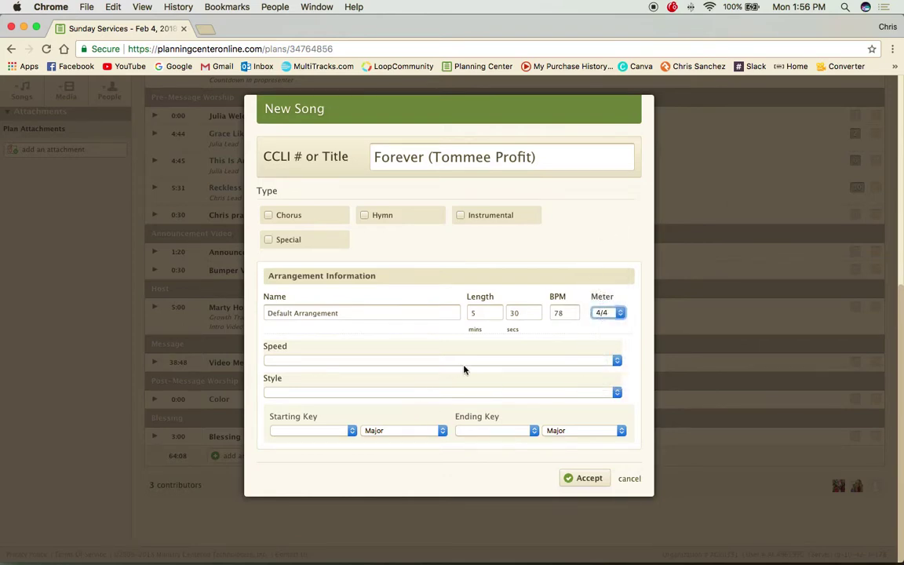
# Set the speed to Slow, the style to Contemporary and the starting key to A, and accept the new song
pyautogui.click(562, 362)
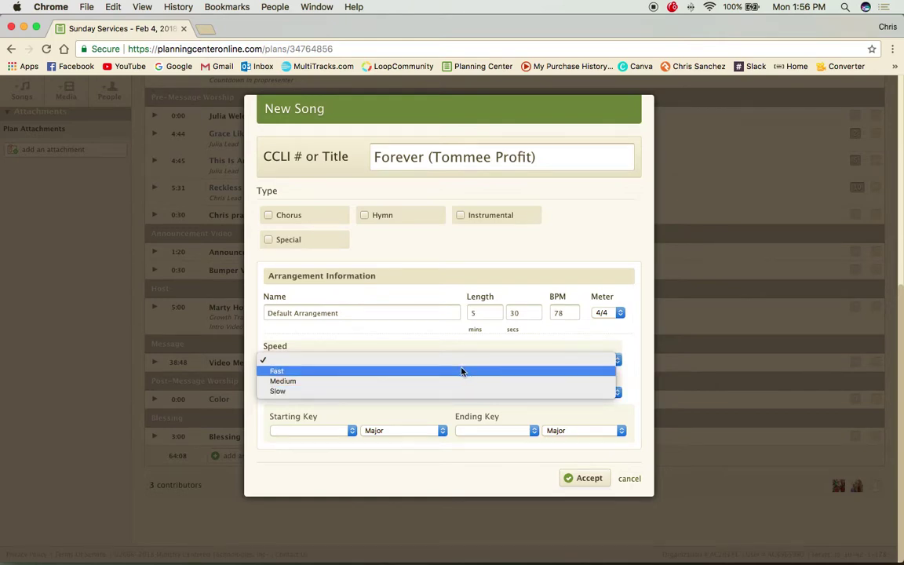
pyautogui.click(449, 393)
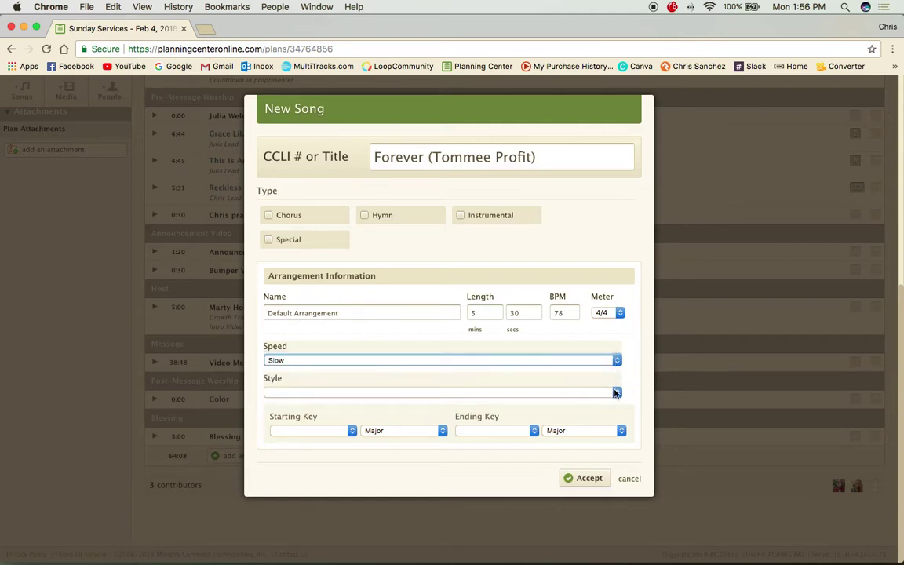
pyautogui.click(617, 393)
pyautogui.click(531, 406)
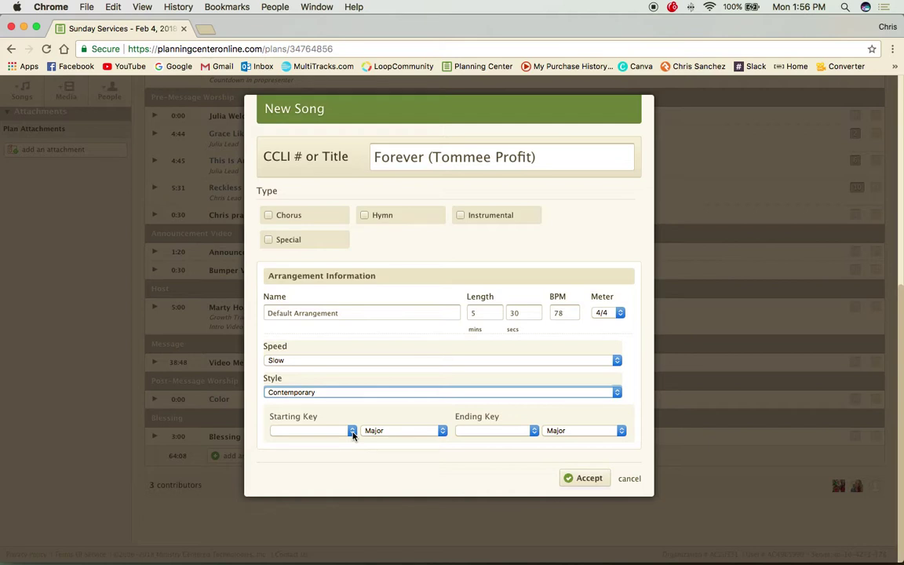
pyautogui.click(353, 433)
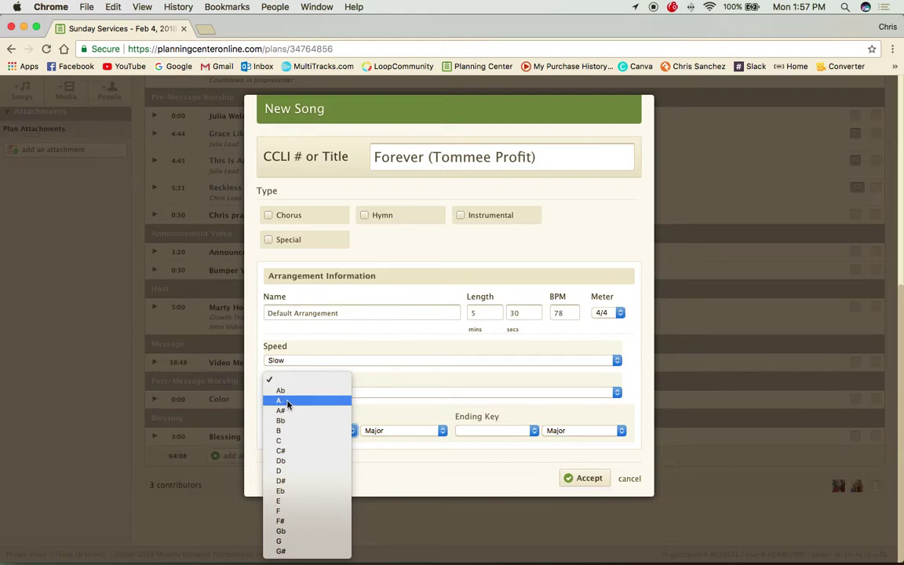
pyautogui.click(288, 402)
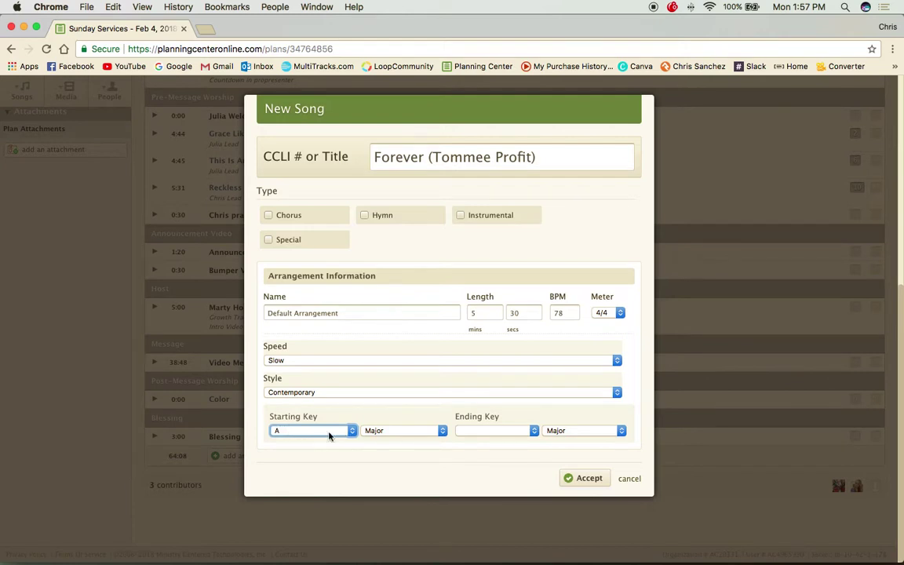
pyautogui.click(584, 480)
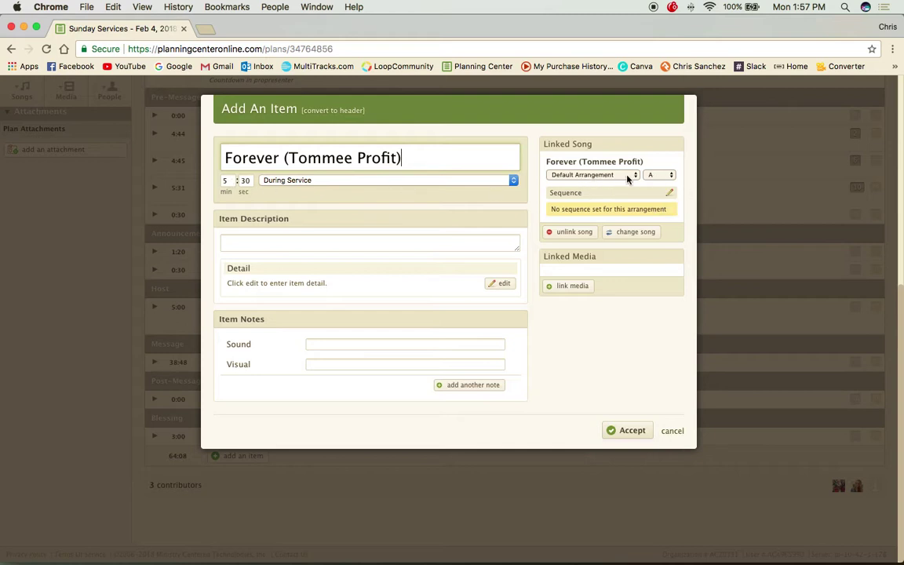
pyautogui.click(670, 175)
pyautogui.click(661, 167)
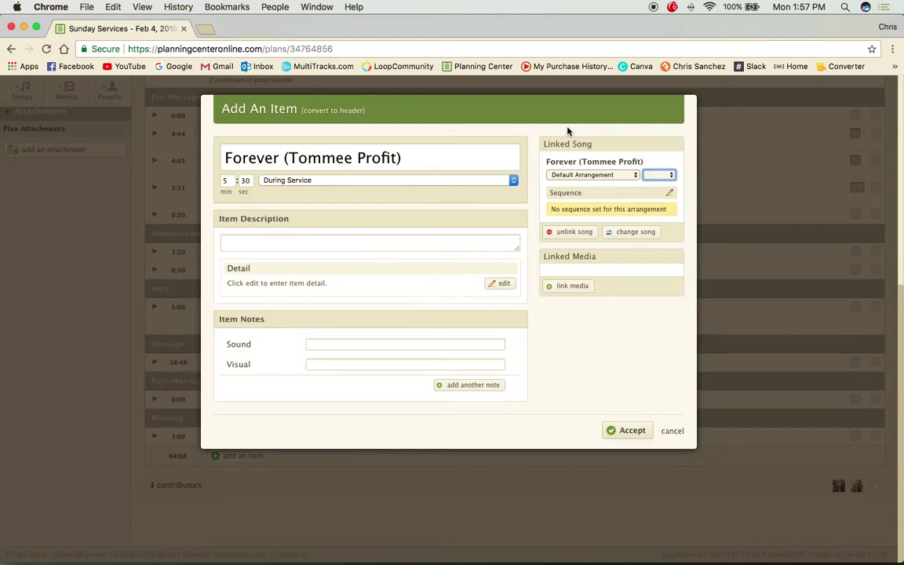
pyautogui.click(671, 175)
pyautogui.click(662, 186)
# Enter the song leader's name followed by "Lead" as description, accept the item and move it below Color in Post-Message Worship
pyautogui.click(298, 243)
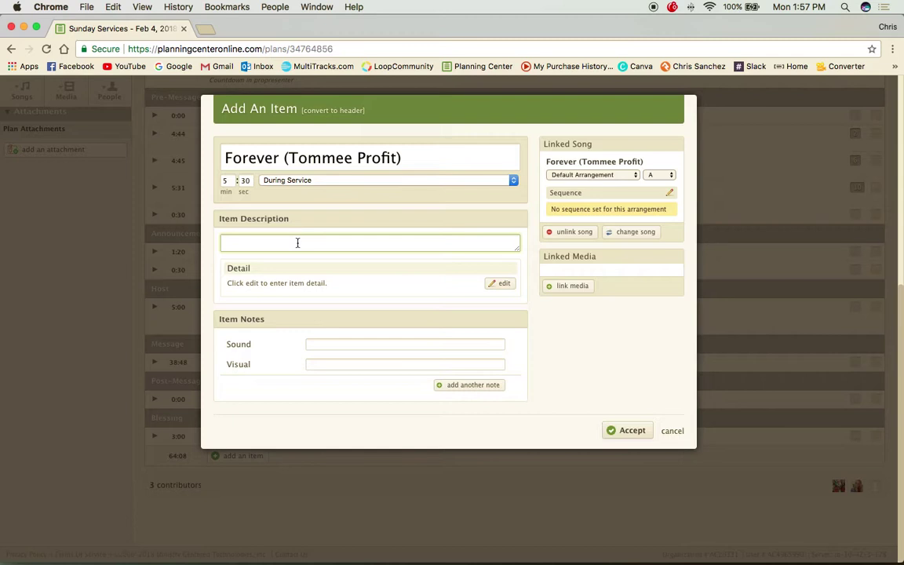
pyautogui.write('Becky Lead')
pyautogui.click(629, 434)
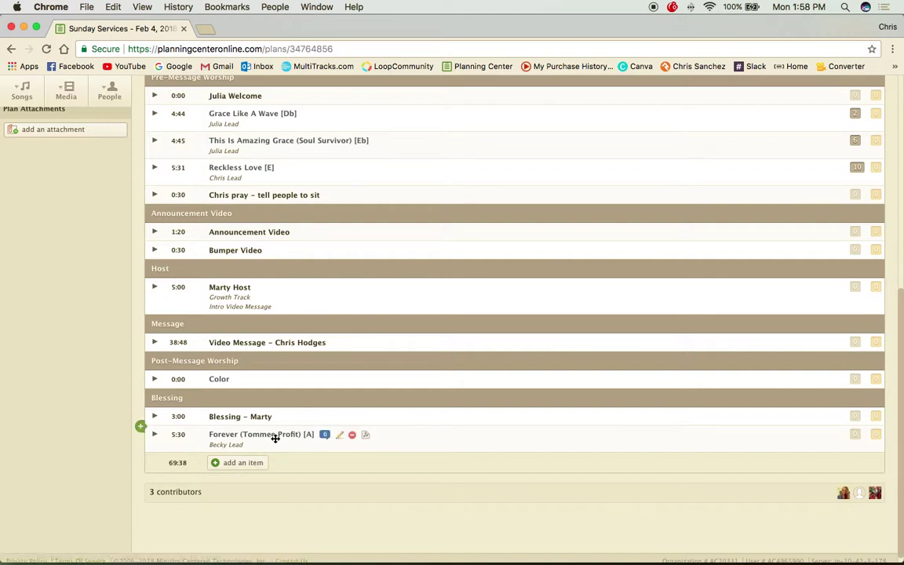
pyautogui.moveTo(277, 436); pyautogui.dragTo(275, 401)
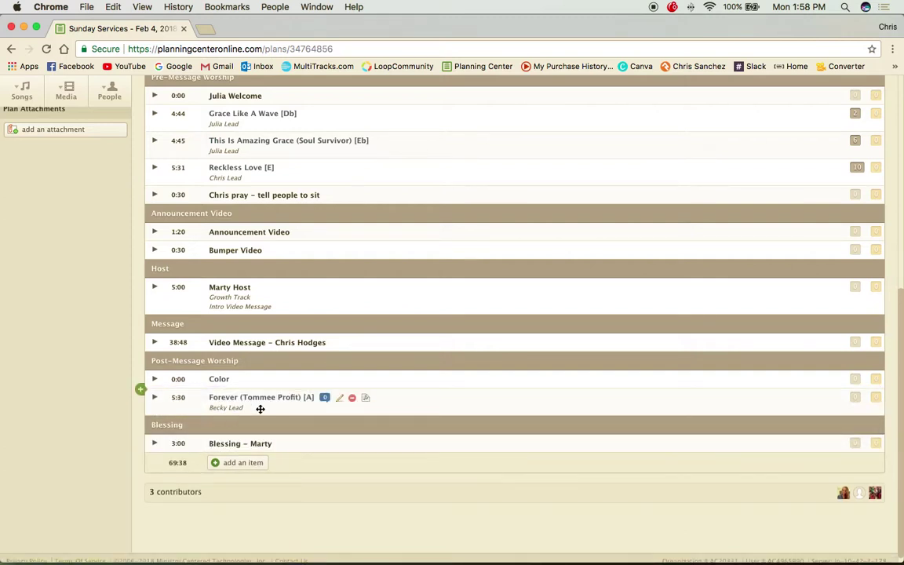
# Insert "TEST - " before the existing description of the Forever item and save it
pyautogui.click(341, 400)
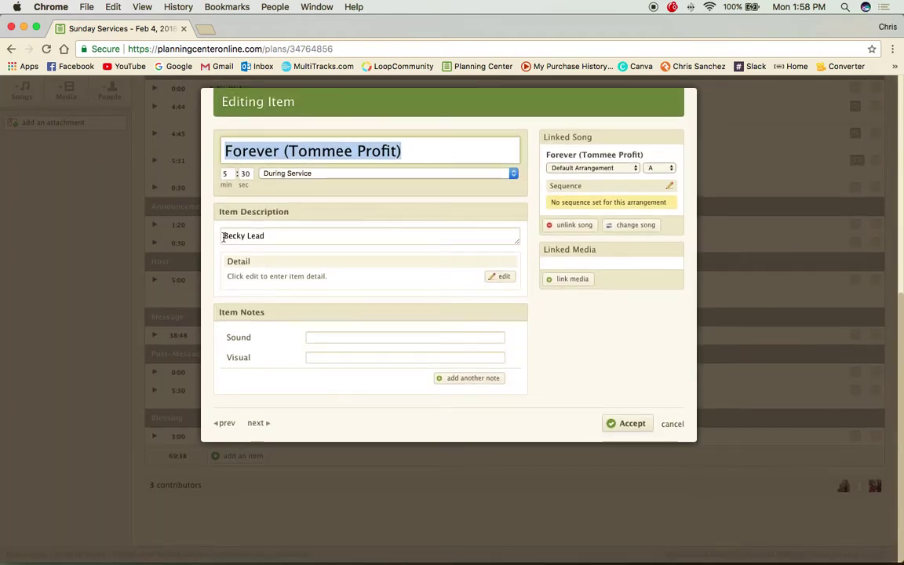
pyautogui.click(223, 237)
pyautogui.write('TEST ')
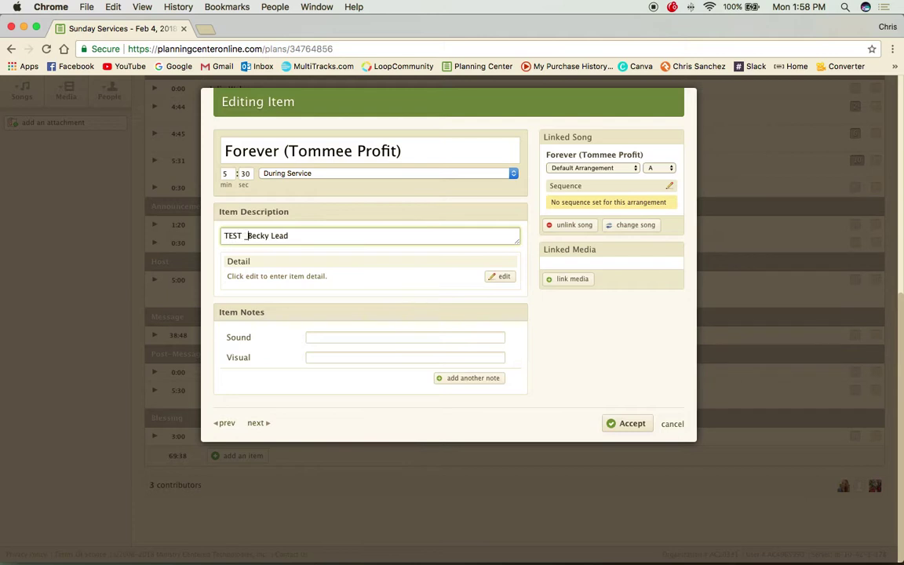
pyautogui.write('-')
pyautogui.click(627, 426)
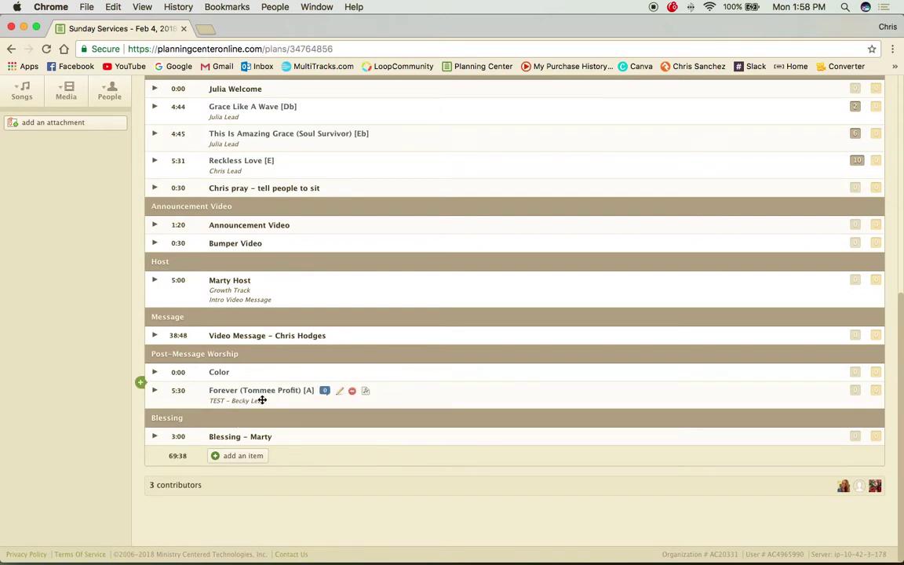
# Reopen the Forever item and review the key choices of its linked song, keeping A
pyautogui.click(340, 393)
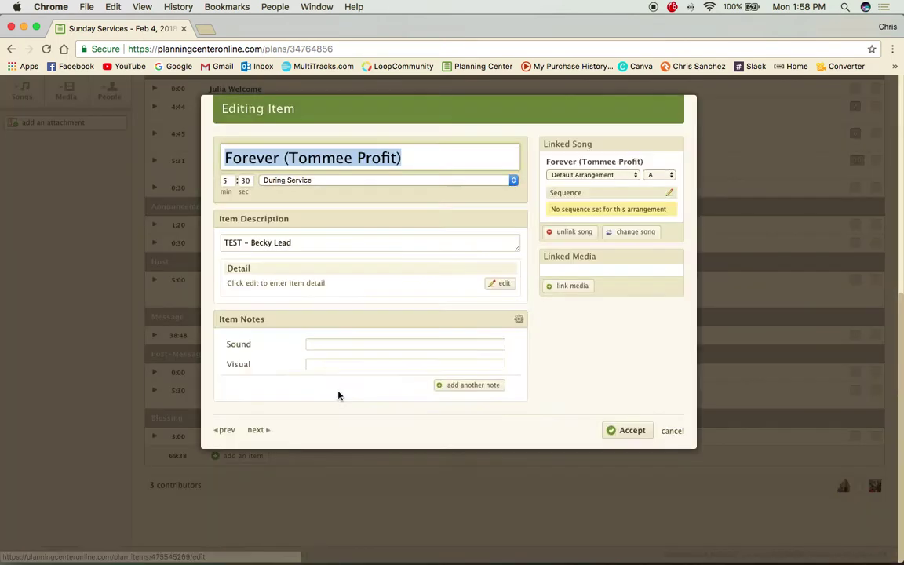
pyautogui.click(671, 176)
pyautogui.click(662, 174)
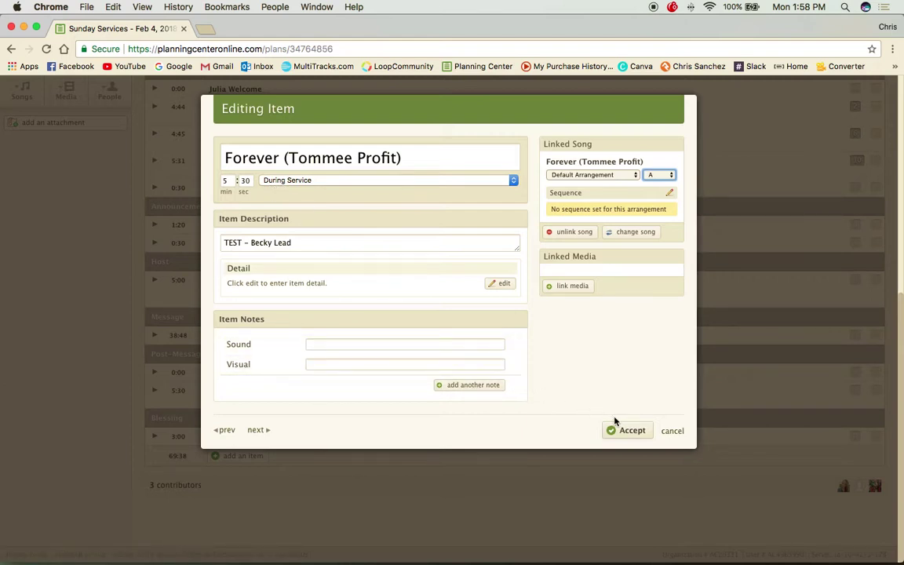
pyautogui.click(628, 431)
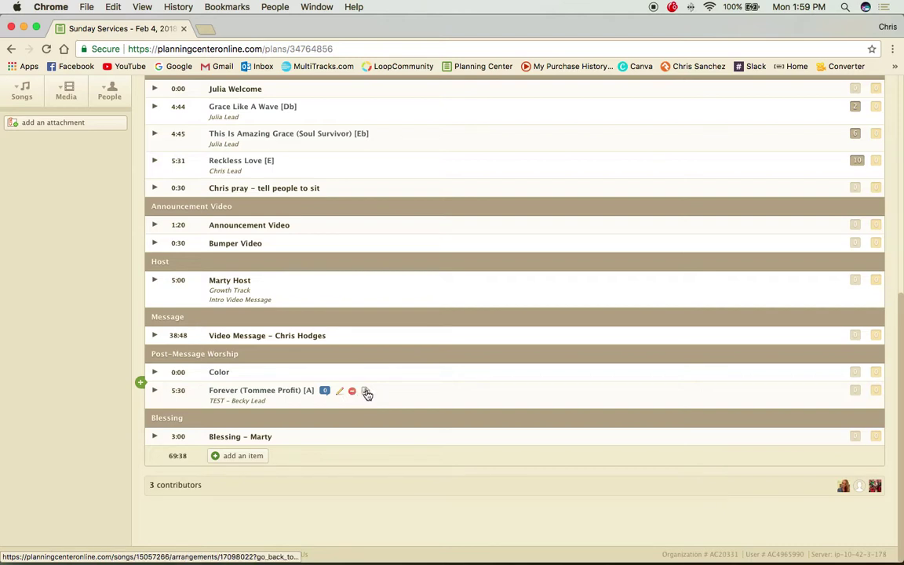
# Open the default arrangement page of Forever (Tommee Profit) and start adding a file to it
pyautogui.click(367, 393)
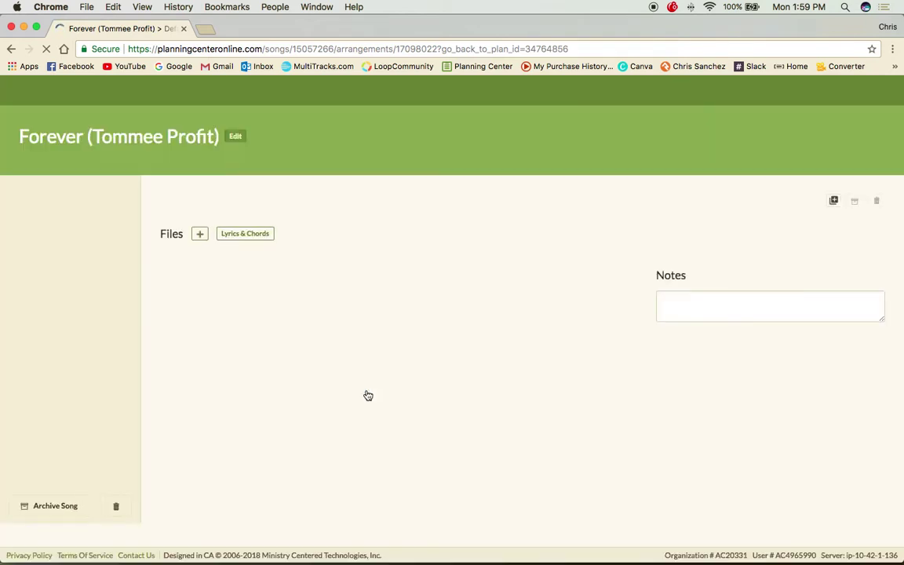
pyautogui.moveTo(583, 385)
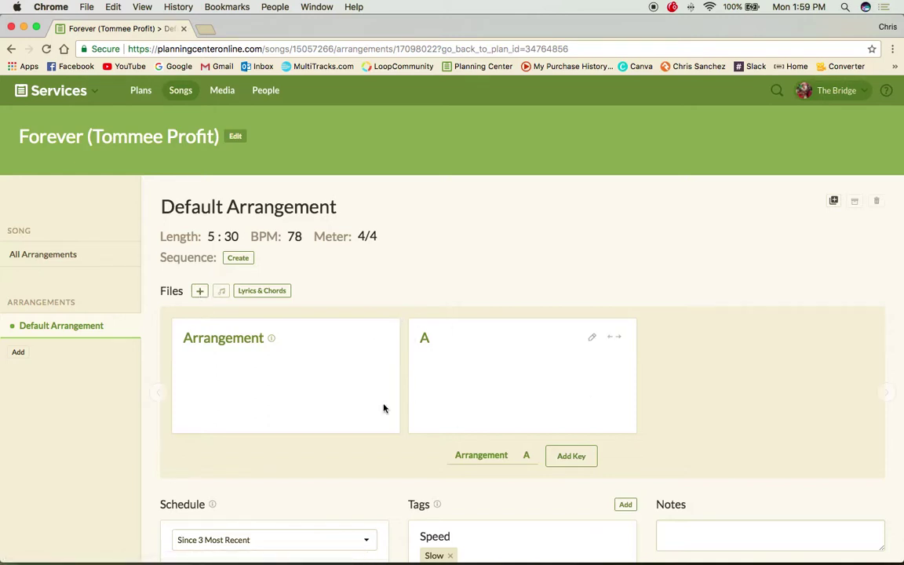
pyautogui.click(200, 292)
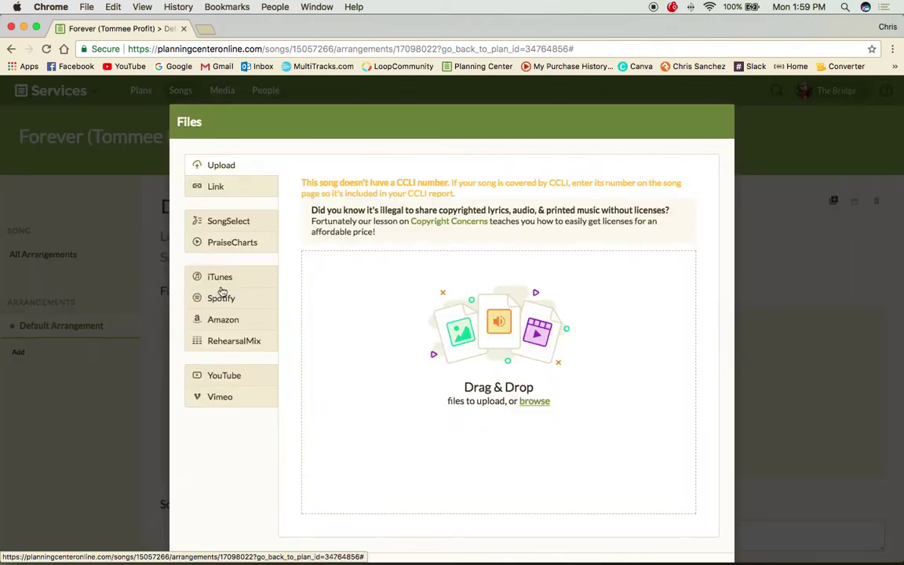
# Preview the "Forever (28063) - Chord Chart - Numbers - 2 Column.pdf" file in Downloads and choose it for upload
pyautogui.click(538, 402)
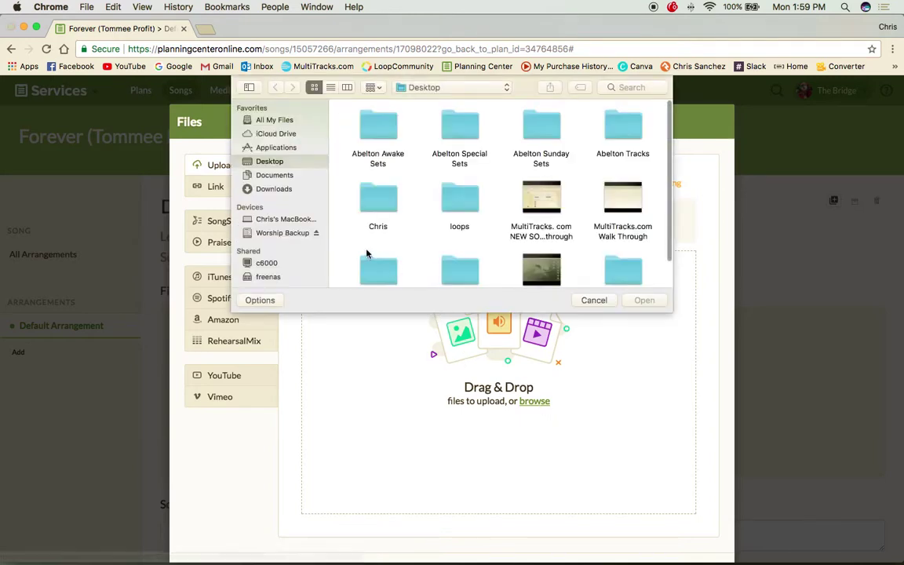
pyautogui.click(274, 190)
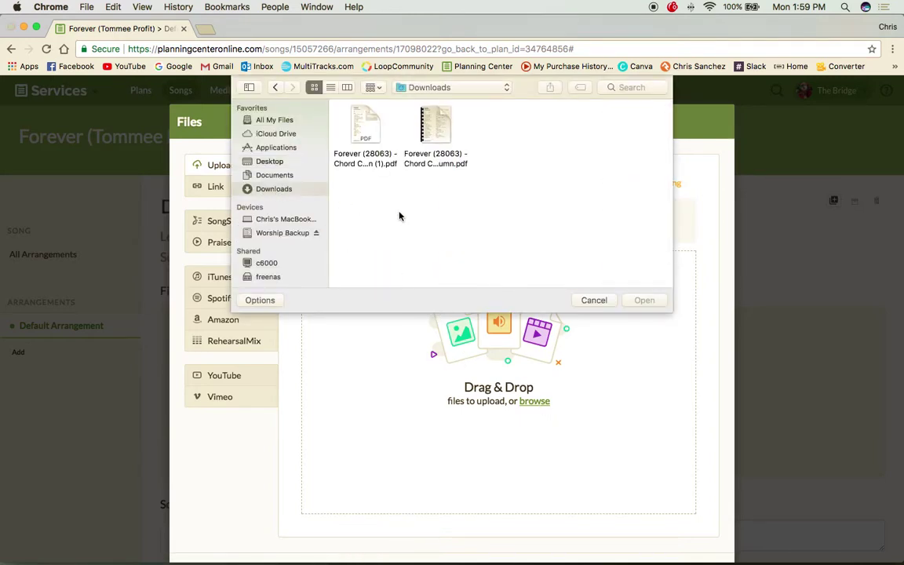
pyautogui.click(441, 123)
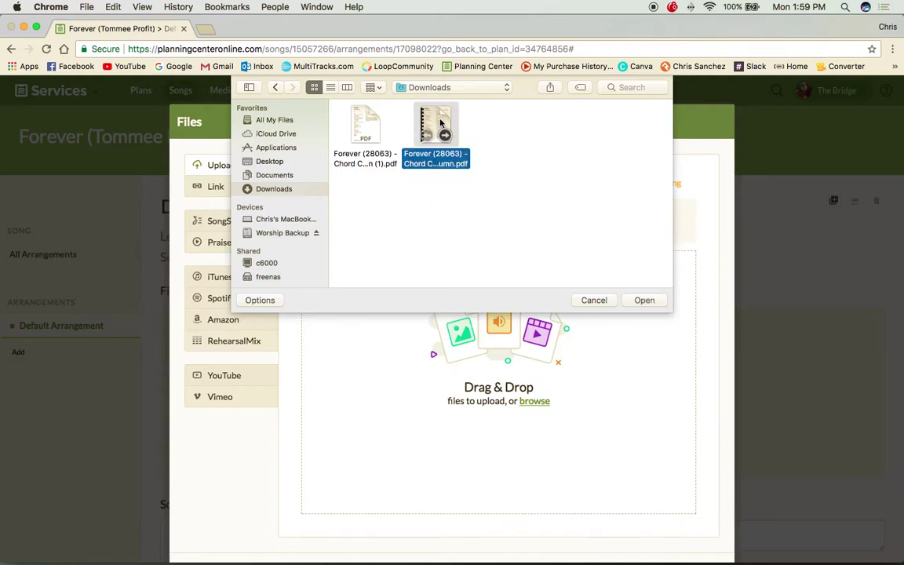
pyautogui.press('space')
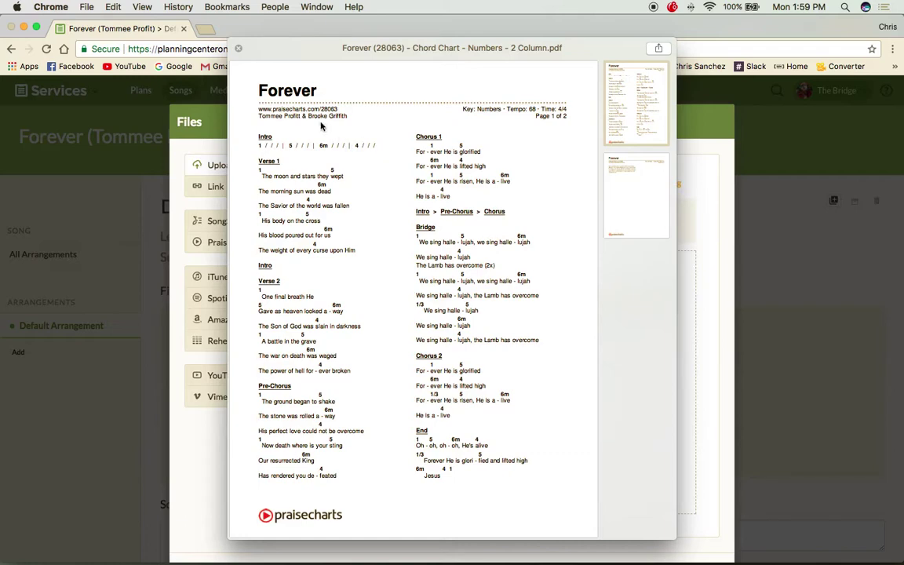
pyautogui.click(238, 49)
pyautogui.click(372, 130)
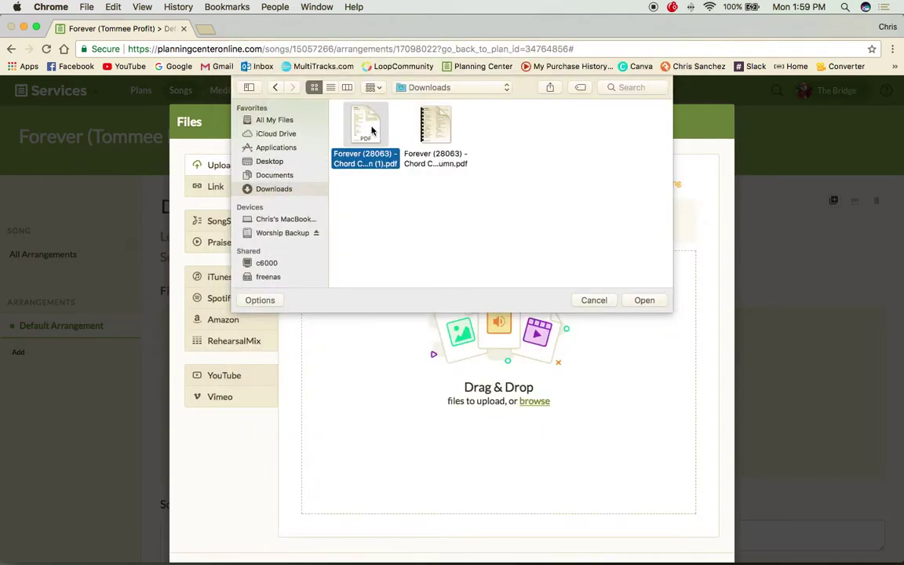
pyautogui.click(465, 165)
pyautogui.click(384, 131)
pyautogui.click(440, 125)
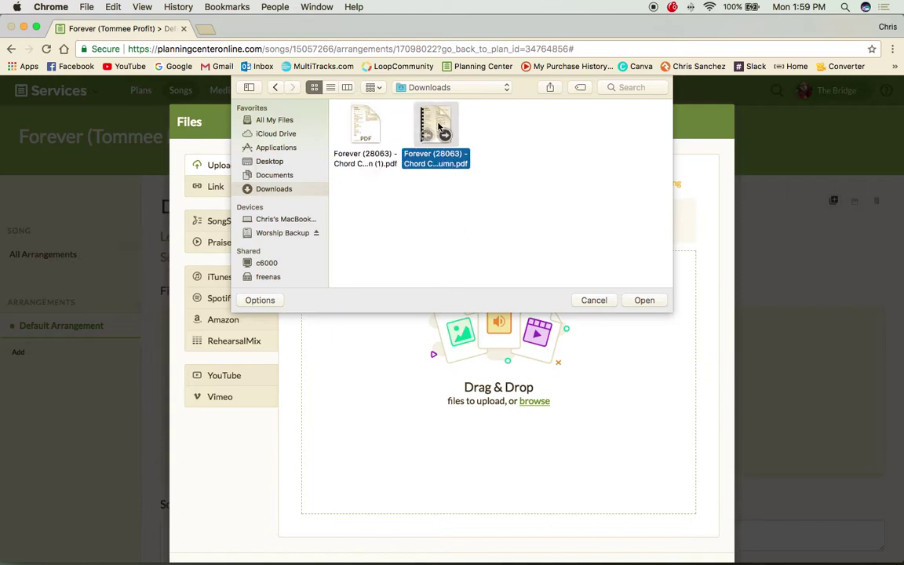
pyautogui.click(647, 302)
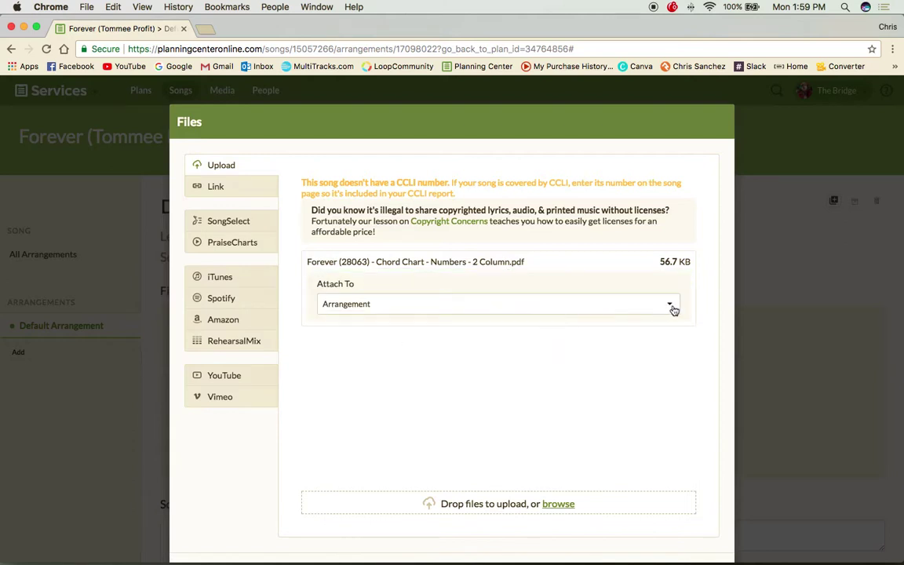
# Attach the uploaded chord chart to Key [A] instead of the whole arrangement and finish adding files
pyautogui.click(671, 308)
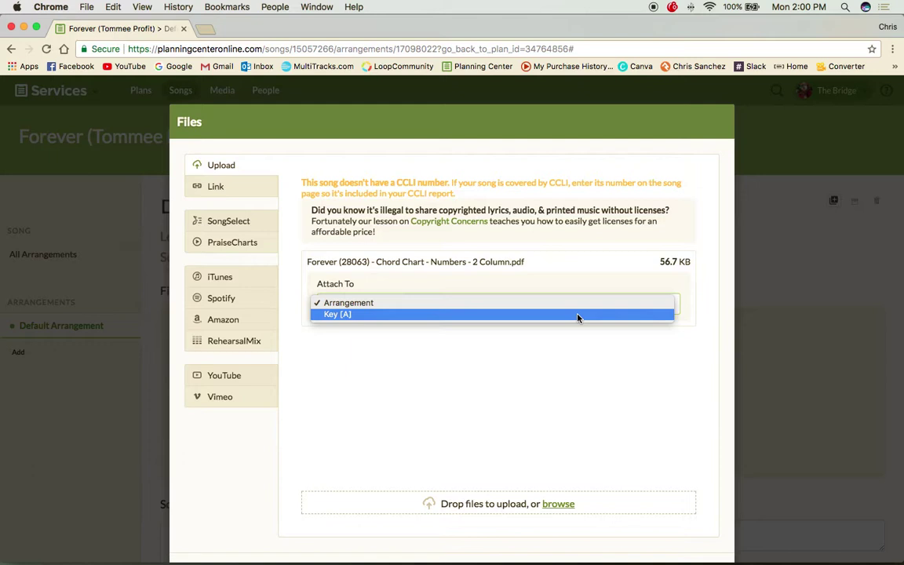
pyautogui.click(579, 317)
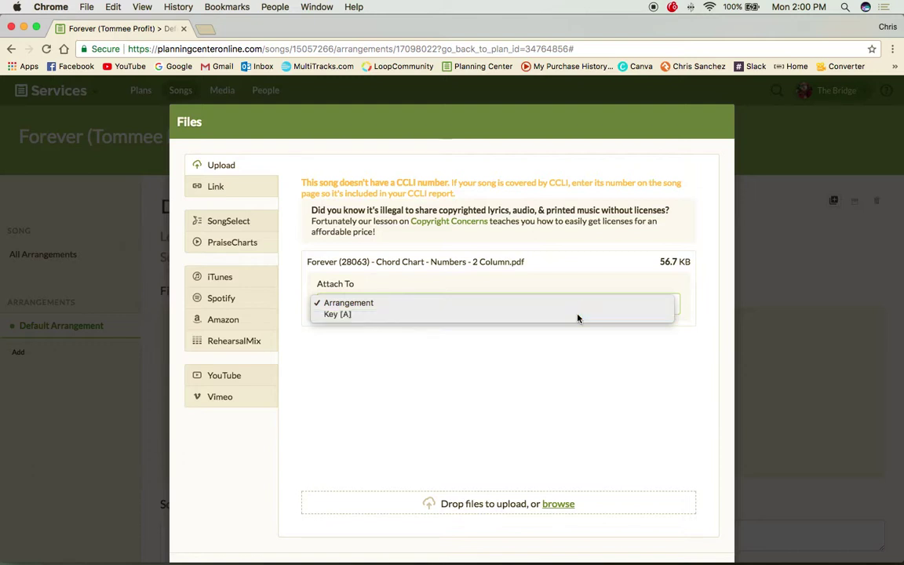
pyautogui.scroll(-3, 550, 455)
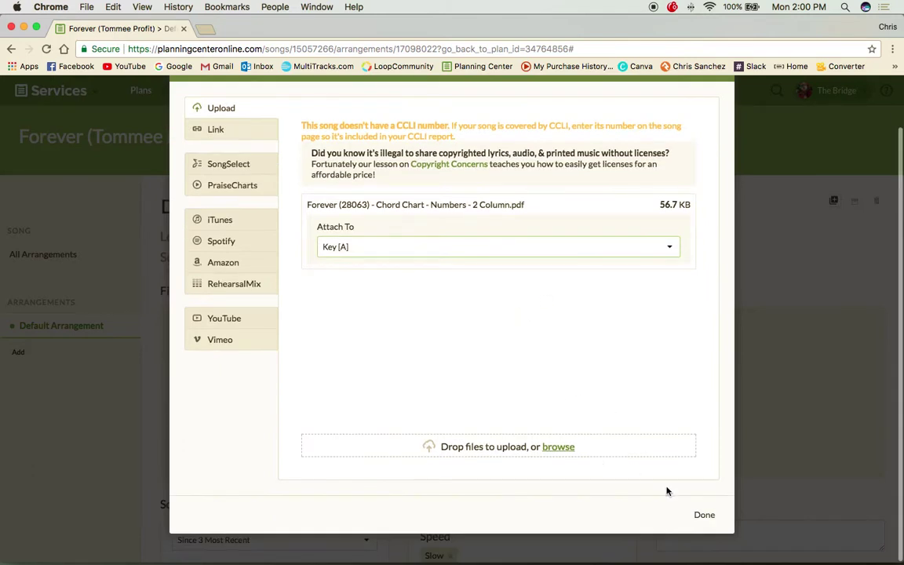
pyautogui.click(704, 516)
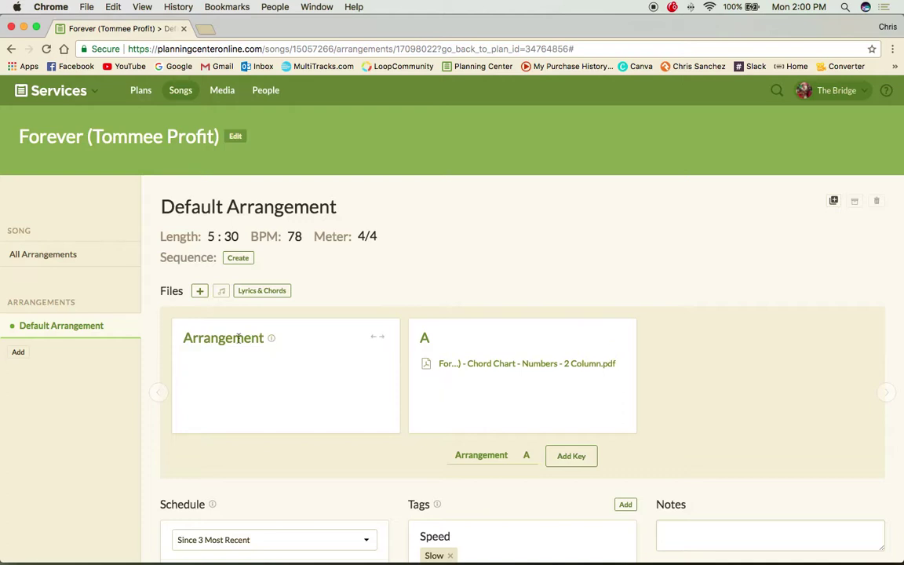
# Find the Kari Jobe "Forever" worship cover by Tommee Profitt on YouTube, preview parts of it, and link it to the arrangement
pyautogui.click(199, 292)
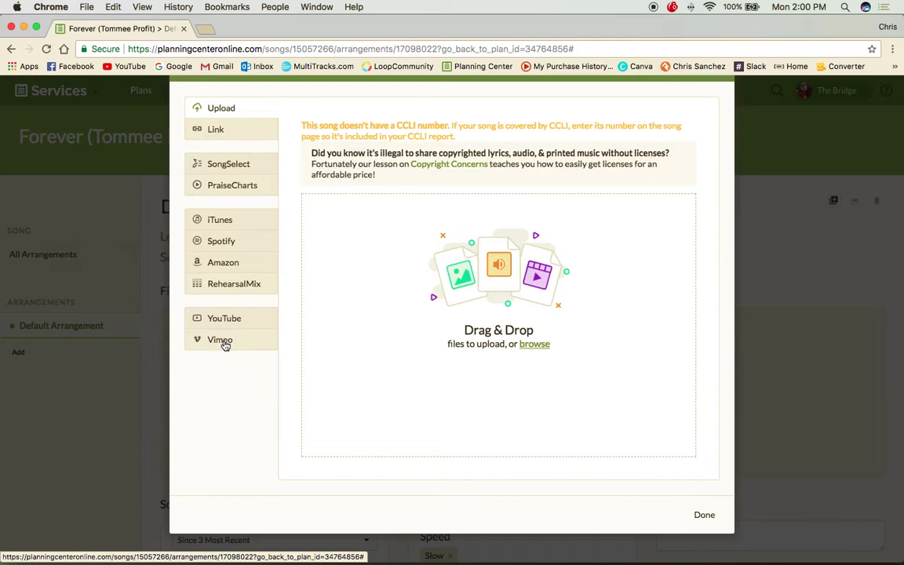
pyautogui.click(226, 319)
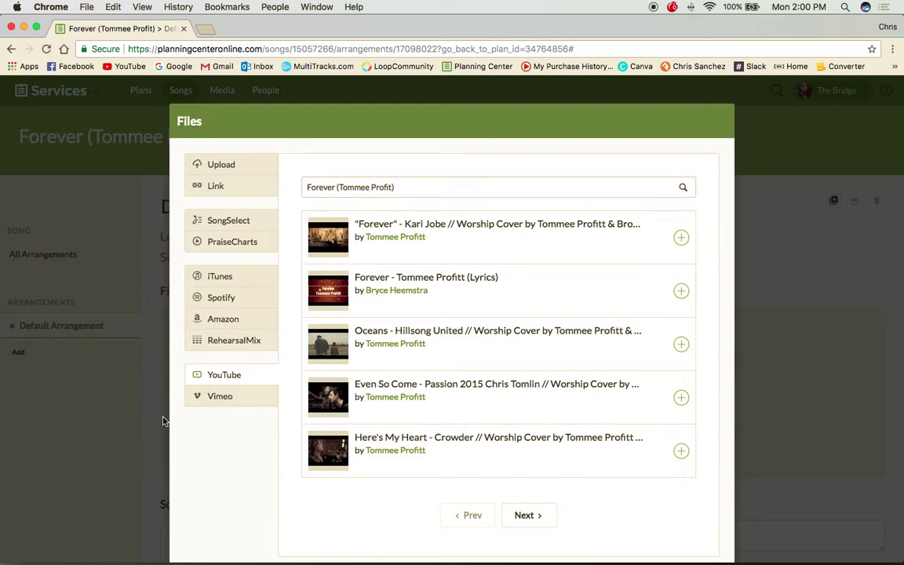
pyautogui.click(328, 240)
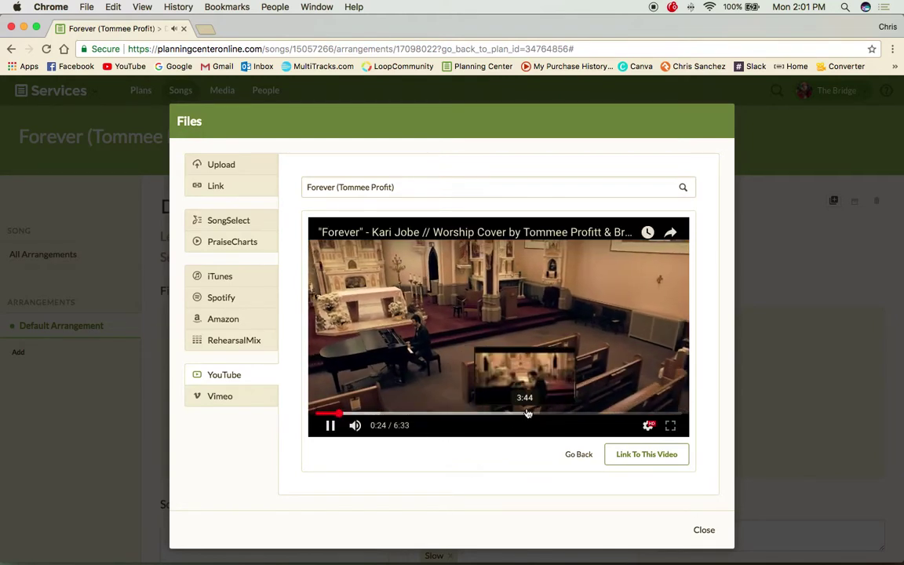
pyautogui.click(529, 413)
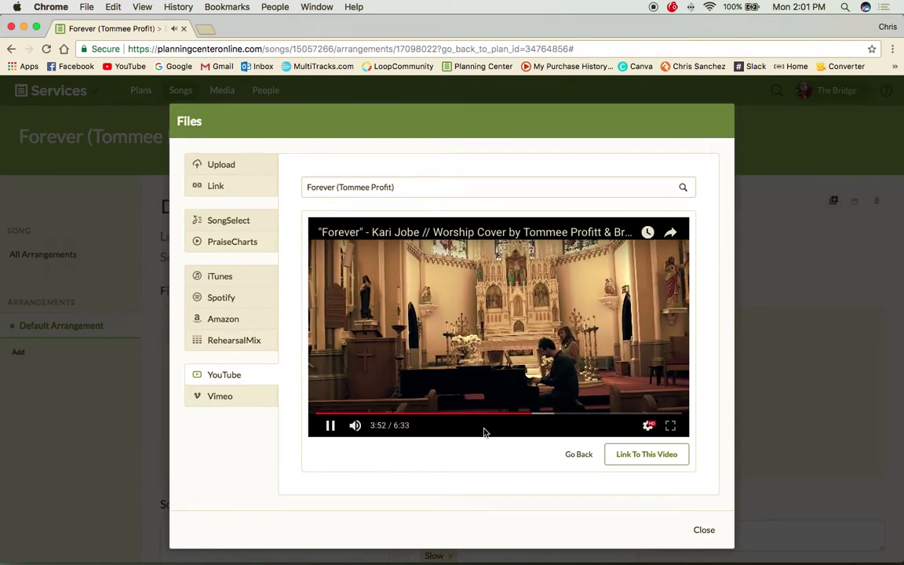
pyautogui.click(333, 430)
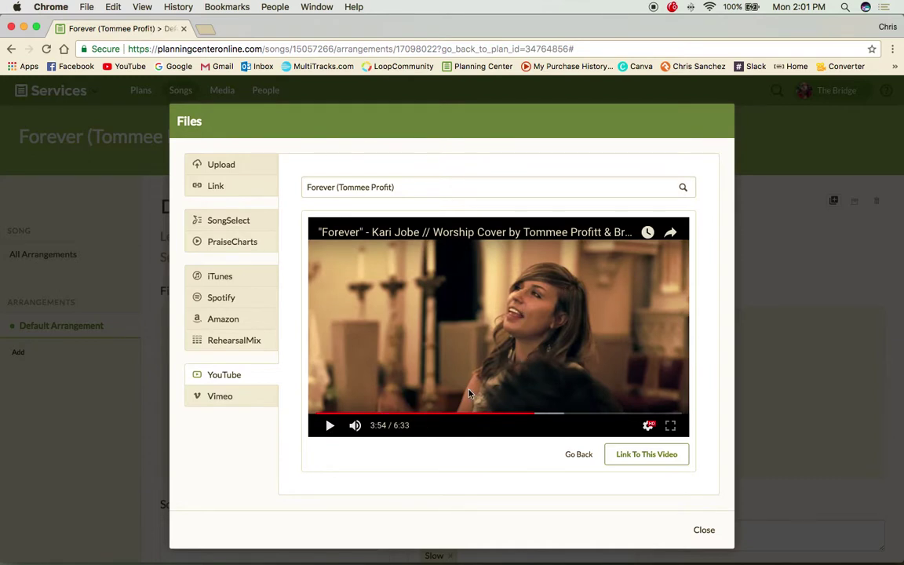
pyautogui.click(549, 413)
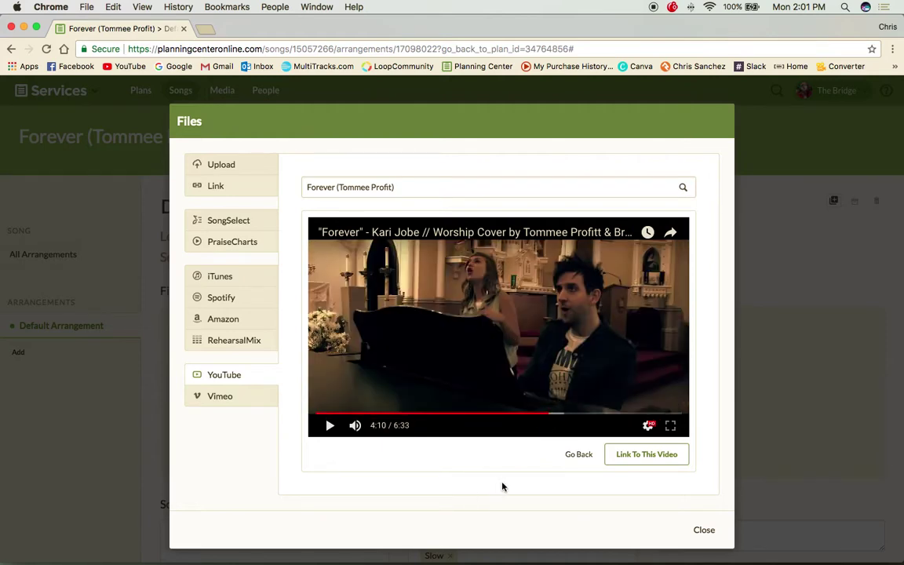
pyautogui.click(650, 455)
# Play the linked YouTube video from the arrangement's files, close the player and look over both attached files
pyautogui.moveTo(196, 365)
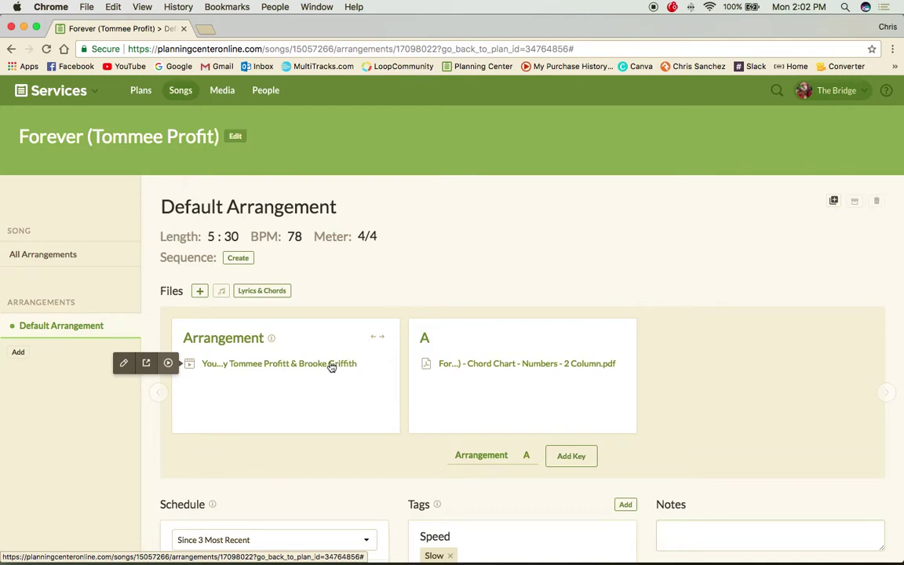
pyautogui.click(169, 363)
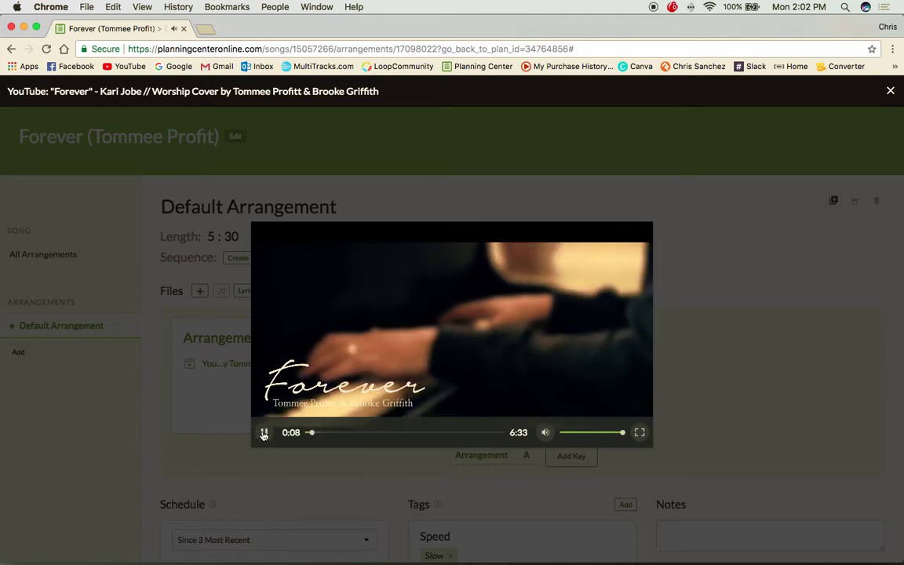
pyautogui.click(690, 401)
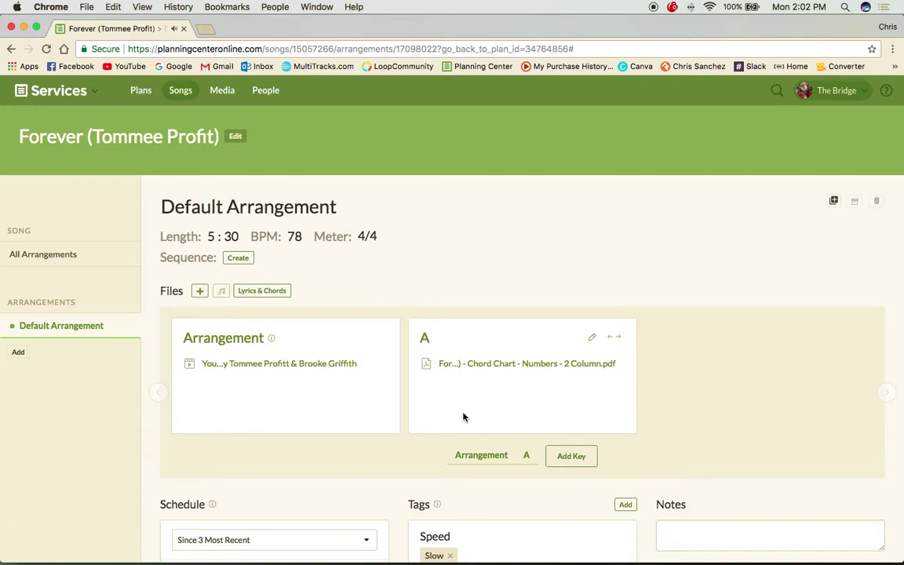
pyautogui.moveTo(243, 369)
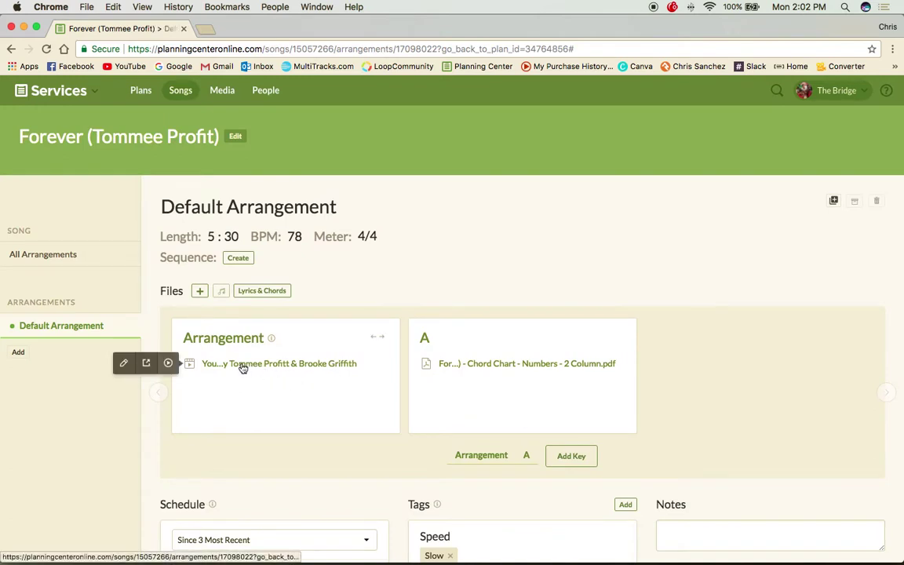
pyautogui.moveTo(516, 368)
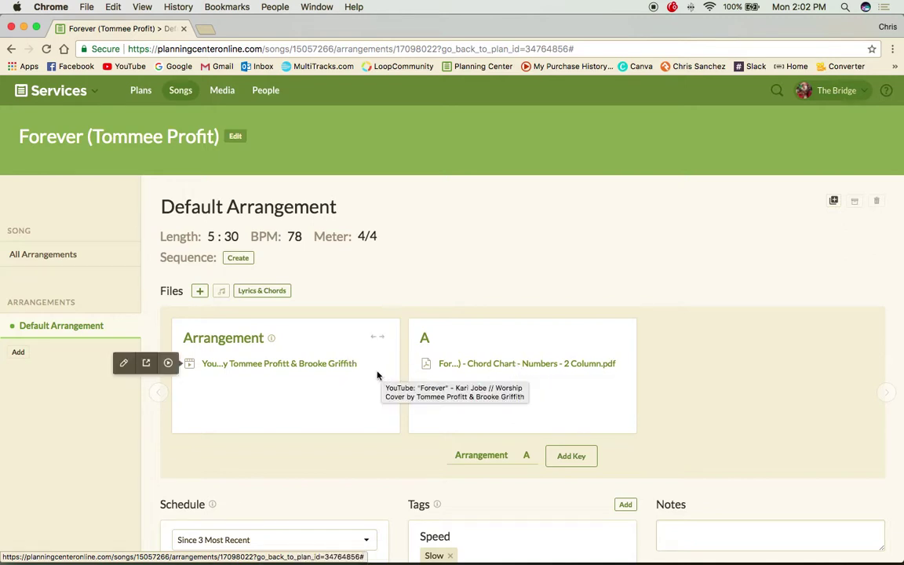
# Return to the February 4, 2018 Sunday Services plan and open the arrangement page of its Forever (Tommee Profit) item
pyautogui.moveTo(142, 95)
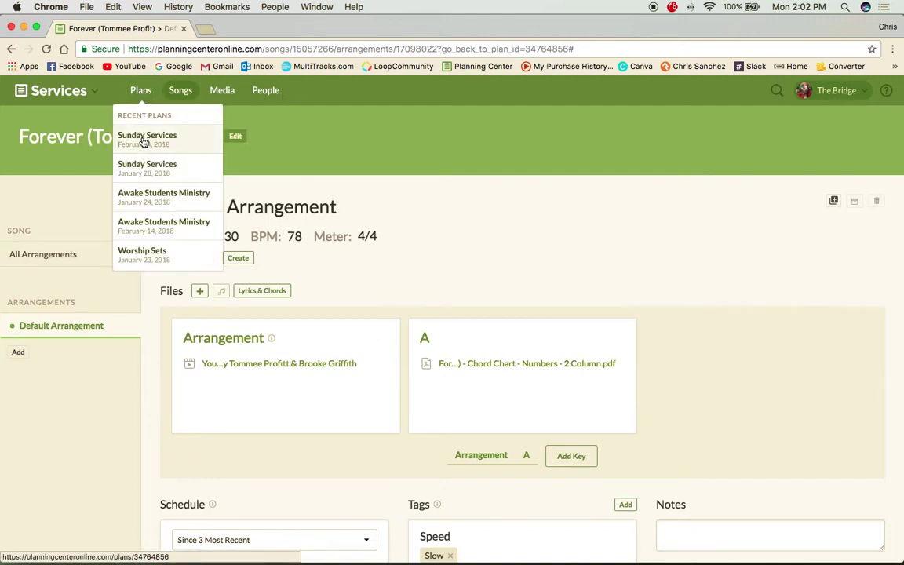
pyautogui.click(141, 94)
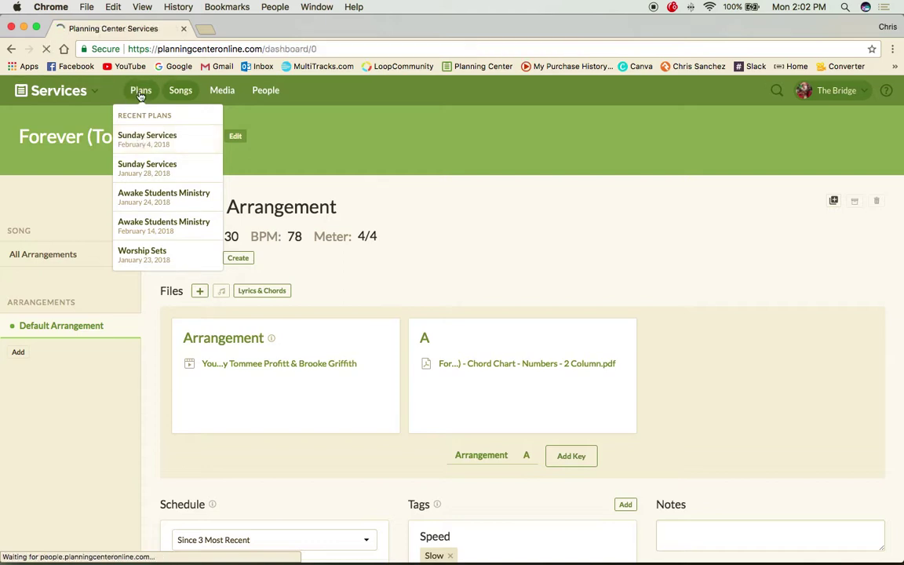
pyautogui.scroll(-5, 329, 353)
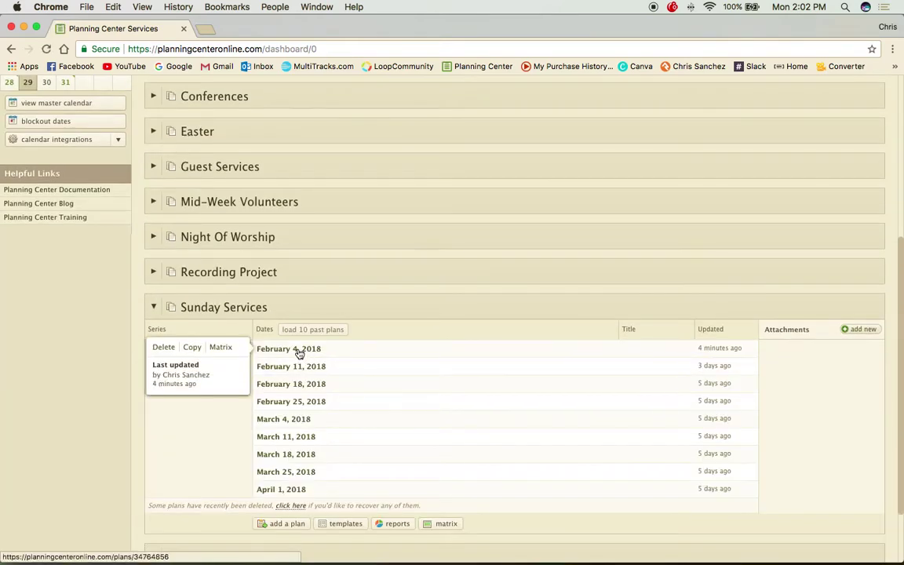
pyautogui.click(299, 351)
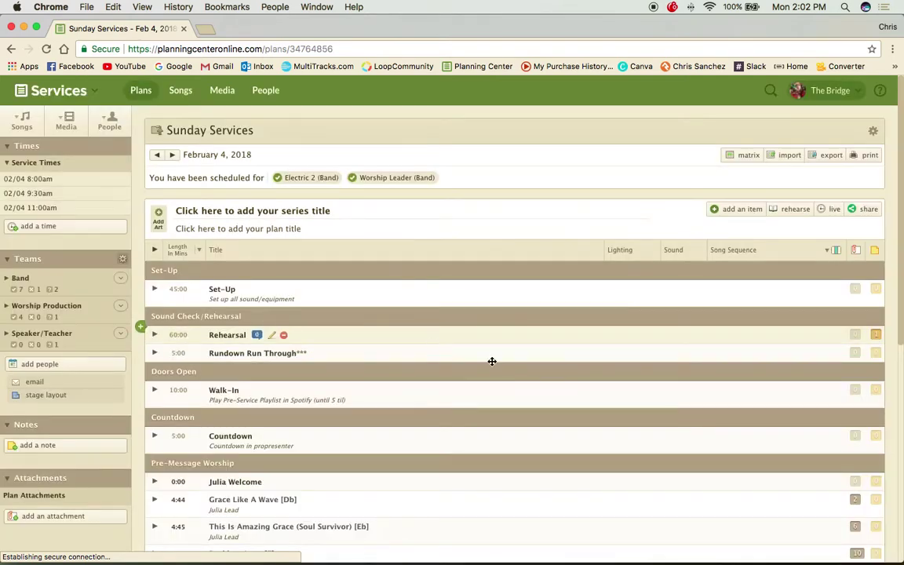
pyautogui.scroll(-10, 485, 363)
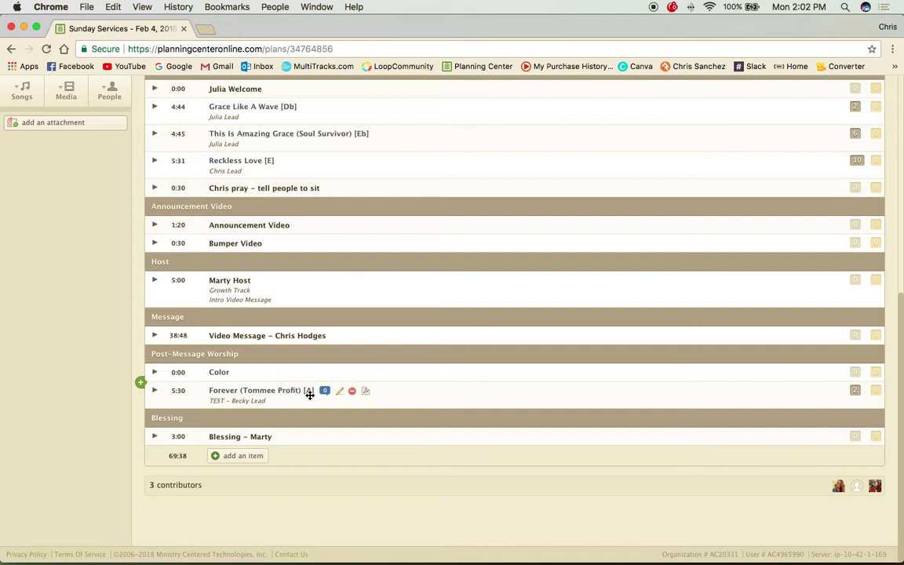
pyautogui.click(367, 393)
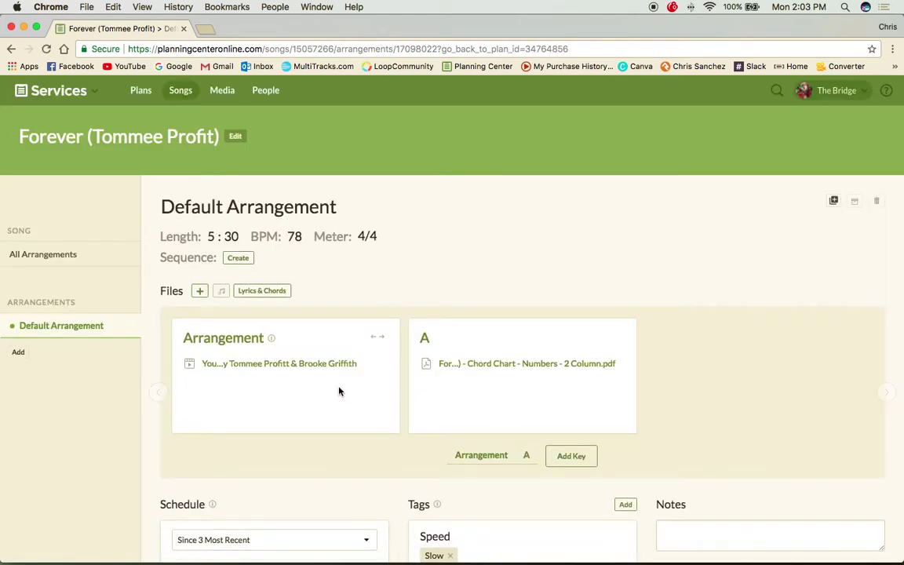
# Start adding another file to the arrangement and search YouTube for "Forever (Tommee Profit) tutorial"
pyautogui.click(198, 292)
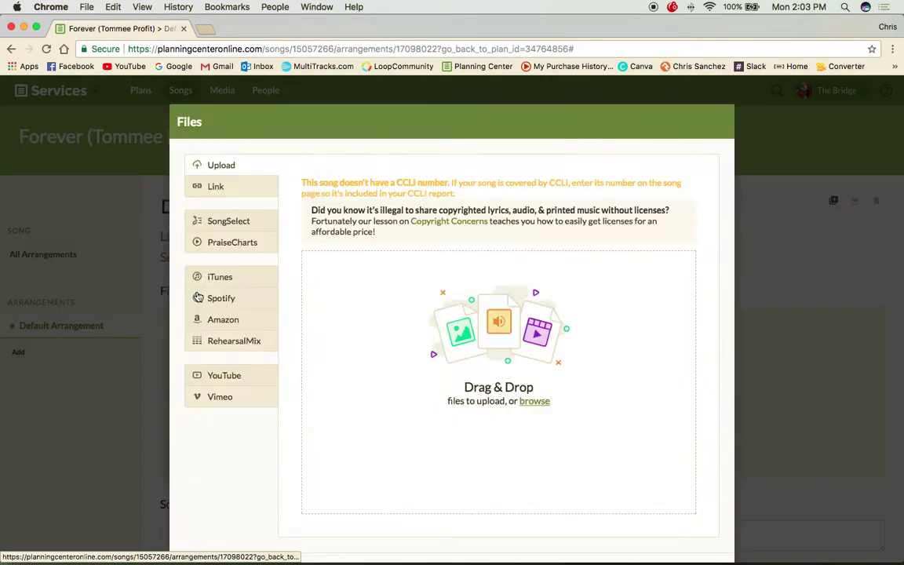
pyautogui.click(198, 377)
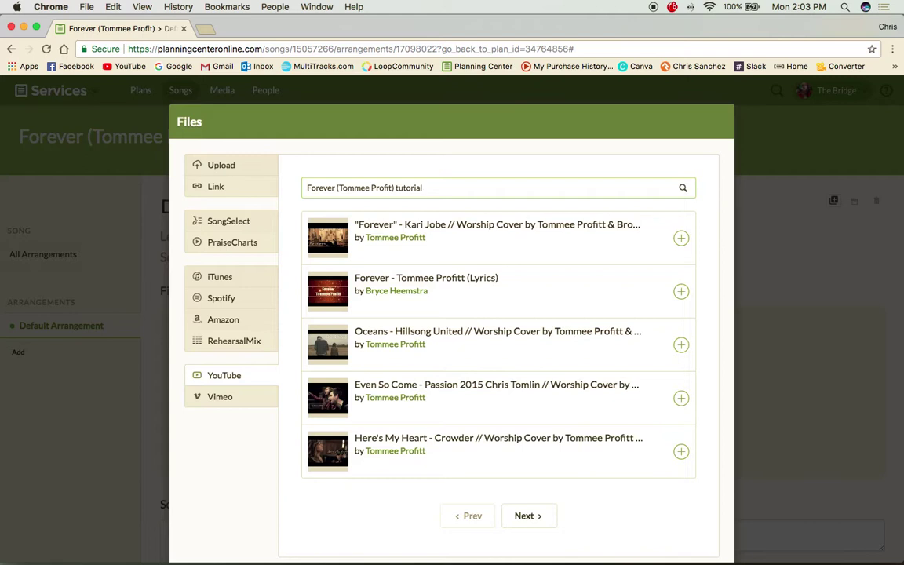
pyautogui.press('Return')
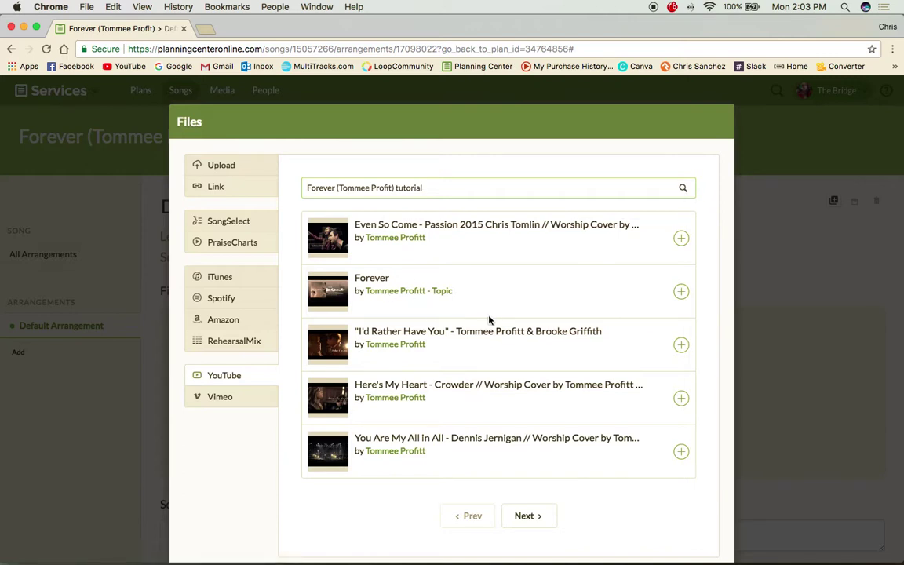
# Shorten the YouTube search to "Forever tutorial" and look through the tutorial videos for the different instruments
pyautogui.moveTo(393, 188); pyautogui.dragTo(337, 188)
pyautogui.press('BackSpace')
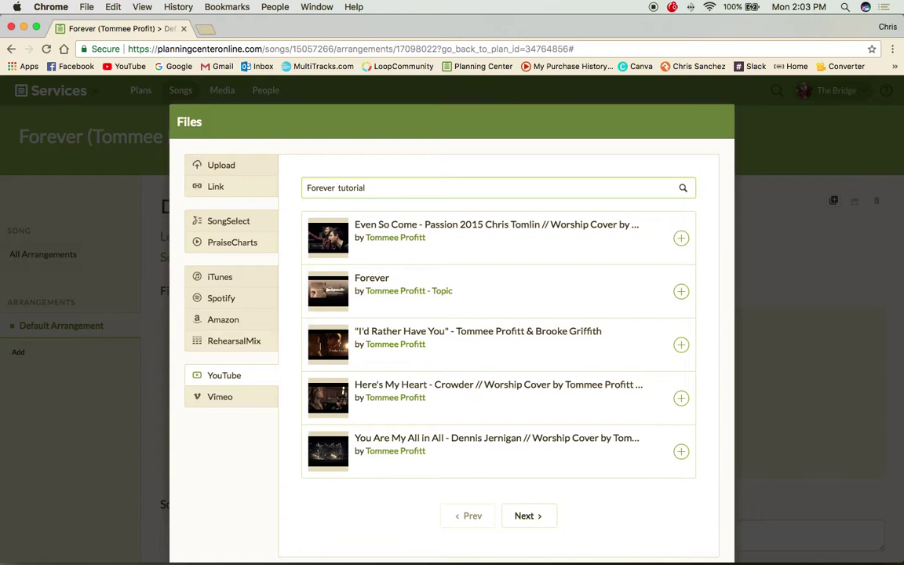
pyautogui.press('Return')
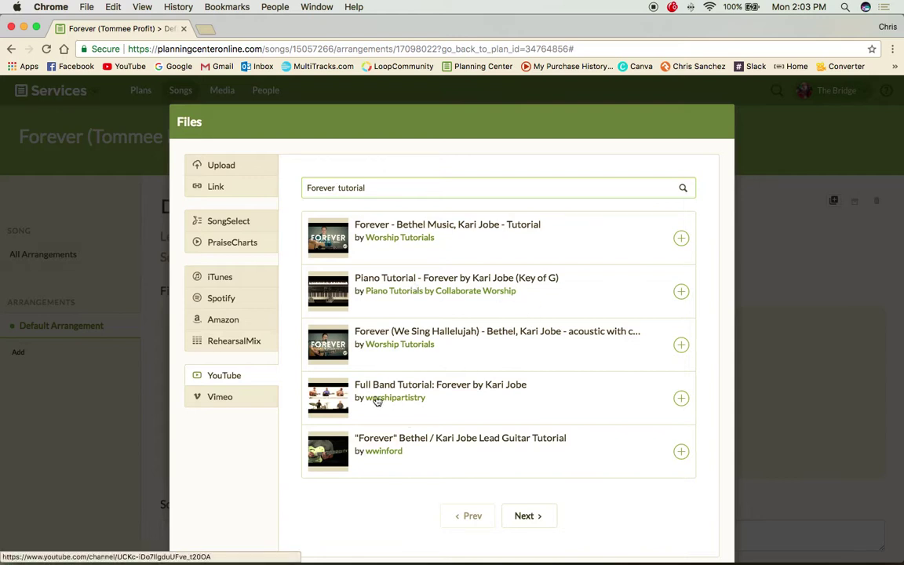
pyautogui.scroll(-1, 375, 457)
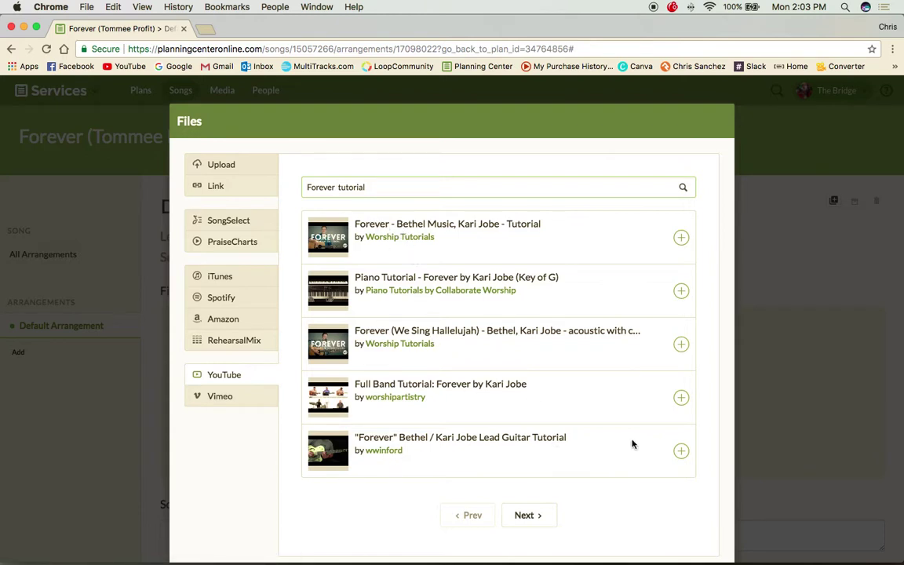
pyautogui.moveTo(333, 459)
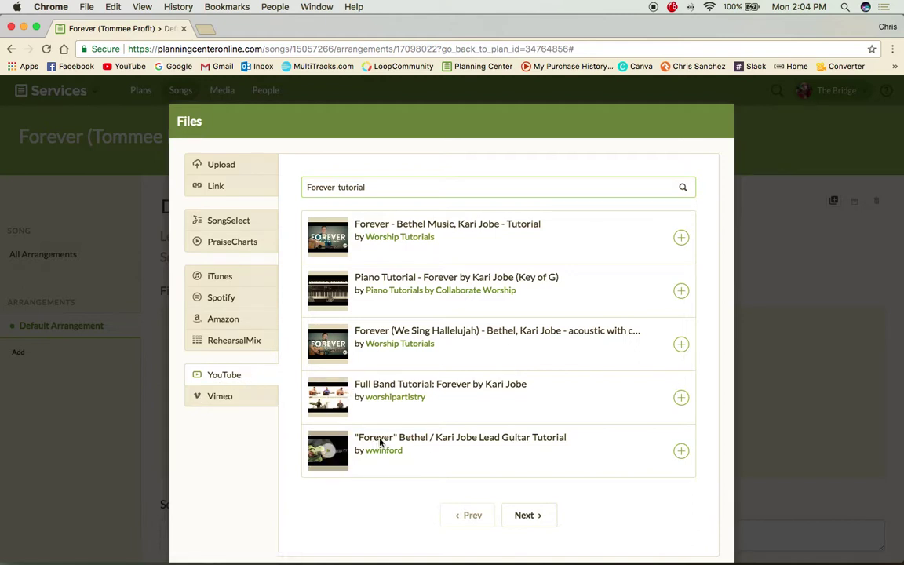
# Attach wwinford's "Forever" Bethel / Kari Jobe Lead Guitar Tutorial video to the Forever (Tommee Profit) arrangement
pyautogui.scroll(-1, 369, 444)
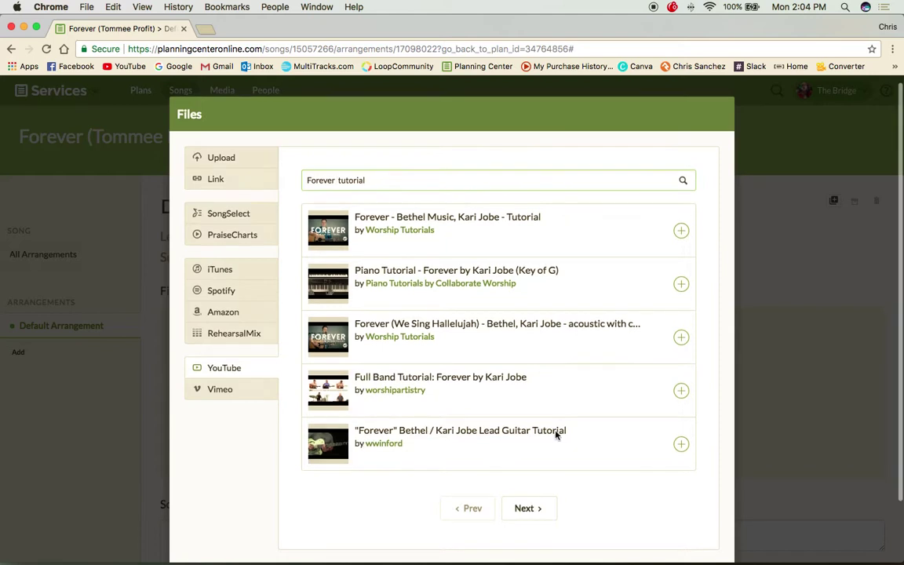
pyautogui.click(681, 442)
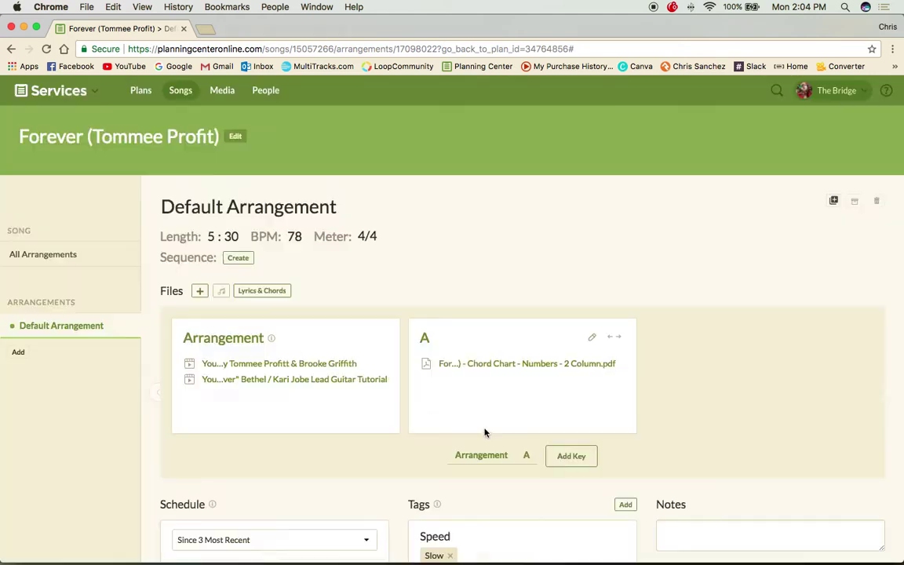
pyautogui.moveTo(272, 366)
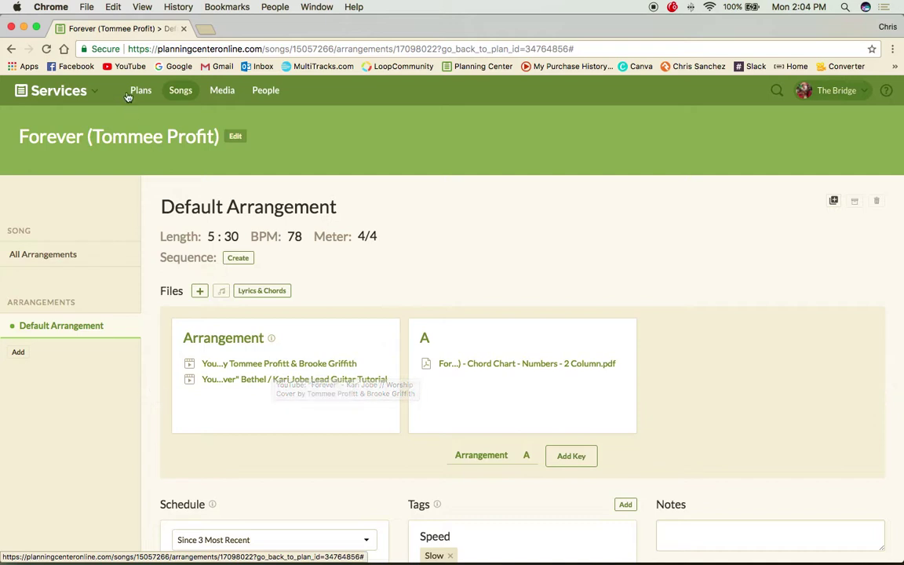
# Return to the February 4, 2018 Sunday Services plan and delete its Forever (Tommee Profit) item
pyautogui.moveTo(139, 93)
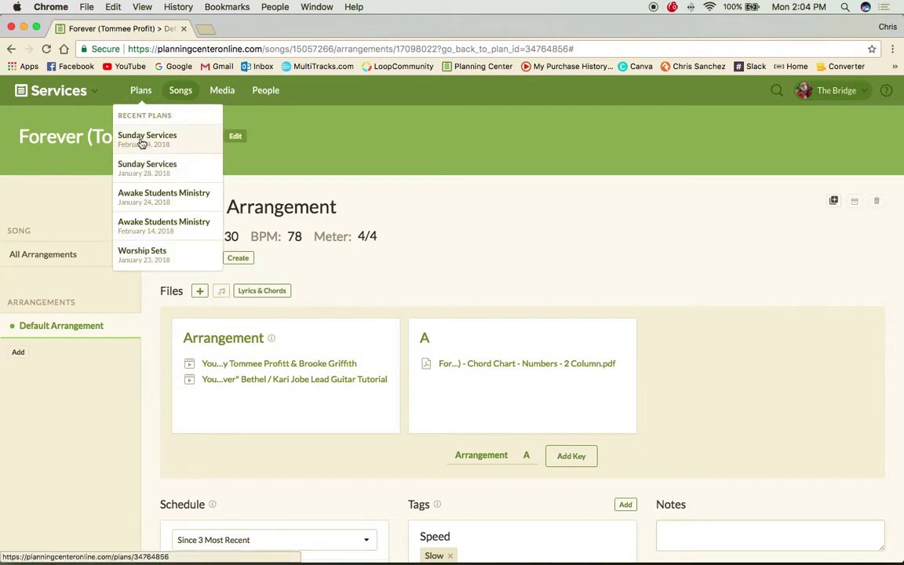
pyautogui.click(138, 143)
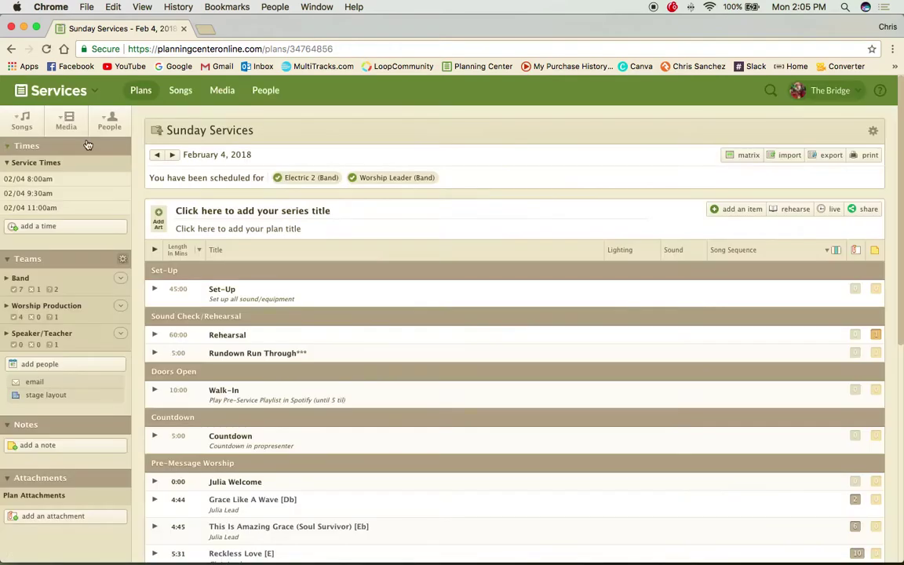
pyautogui.scroll(-5, 346, 359)
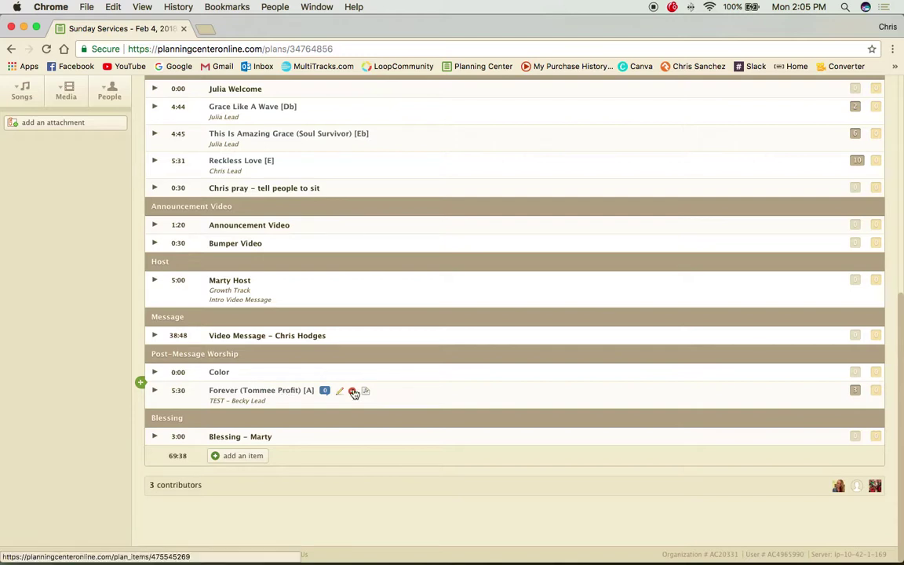
pyautogui.click(353, 392)
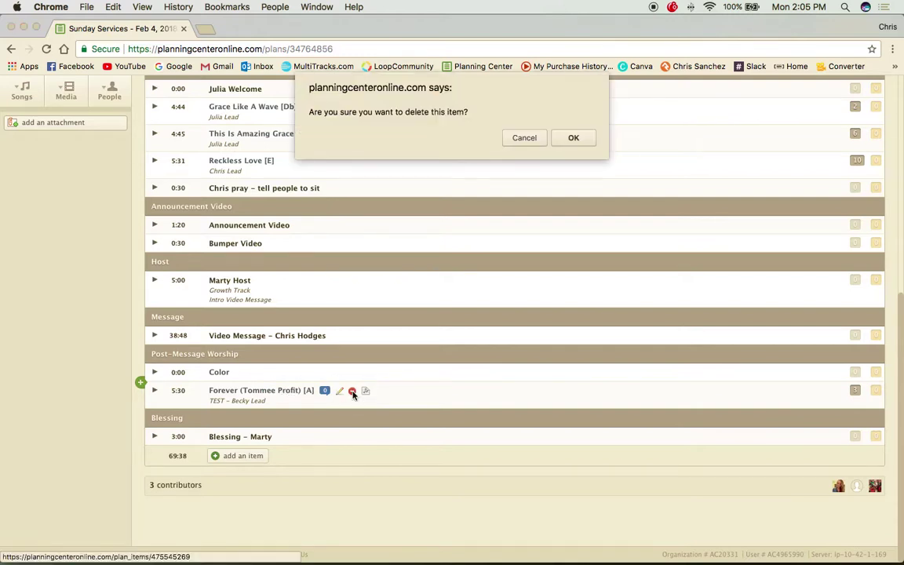
pyautogui.click(581, 139)
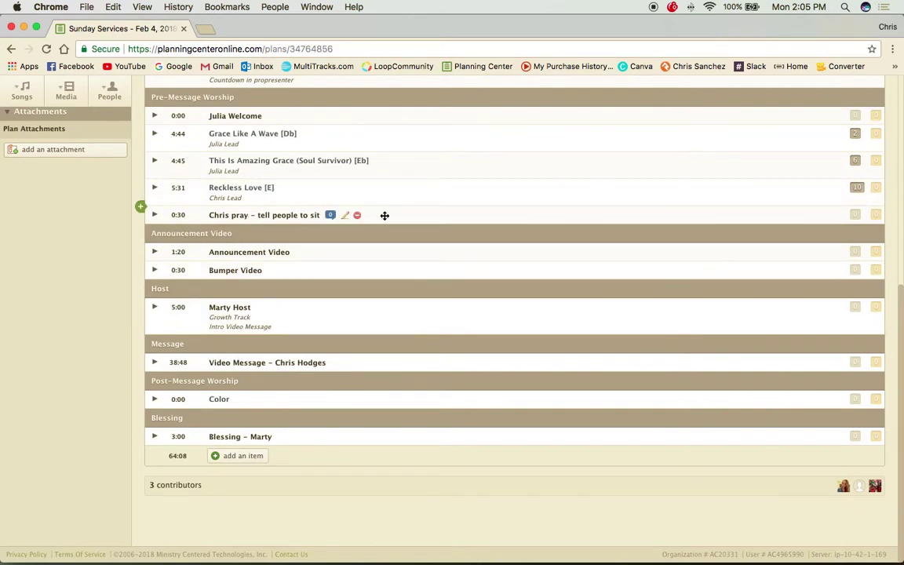
# Delete the This Is Amazing Grace (Soul Survivor) item from the plan's Pre-Message Worship section
pyautogui.scroll(1, 383, 216)
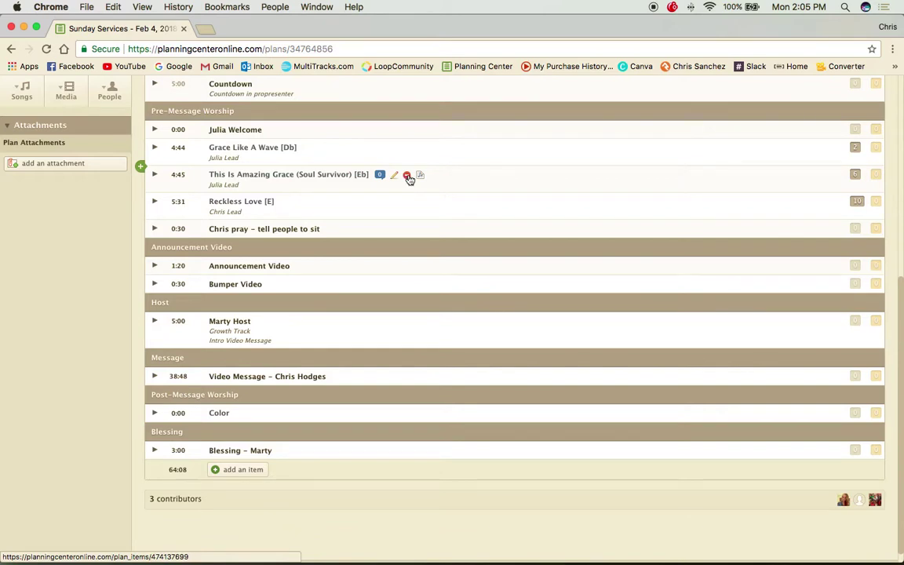
pyautogui.click(407, 176)
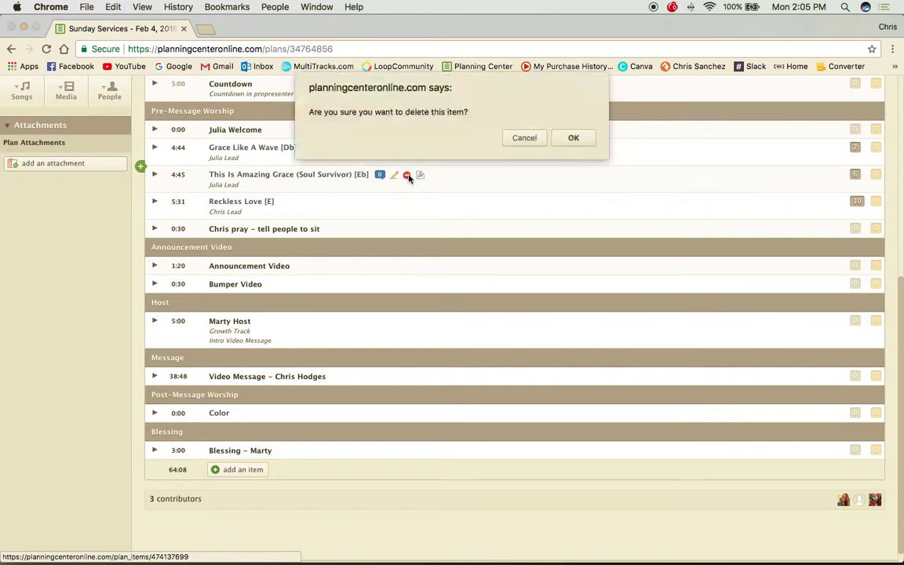
pyautogui.click(571, 137)
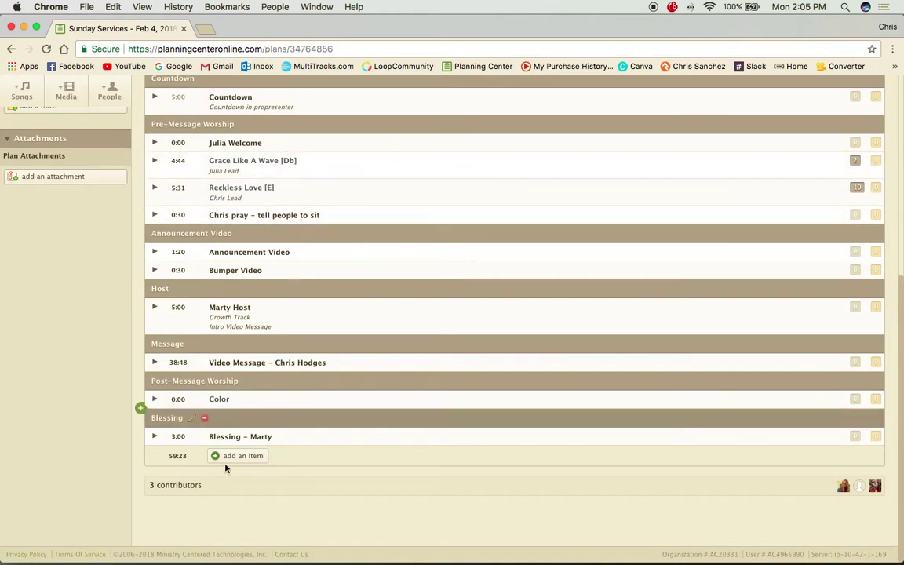
pyautogui.moveTo(171, 467)
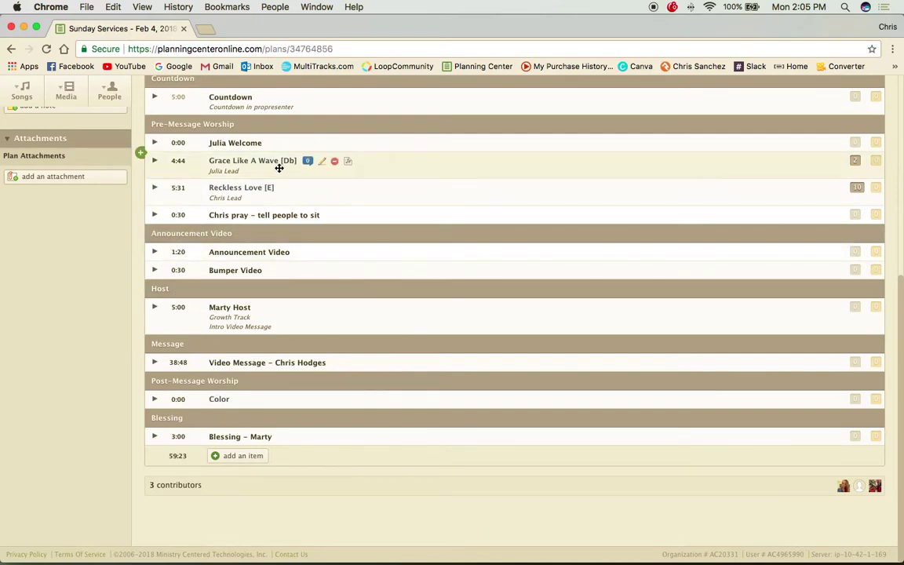
# Open the Grace Like A Wave arrangement from the plan and move its Numbers chord chart PDF to the Db key files
pyautogui.click(350, 162)
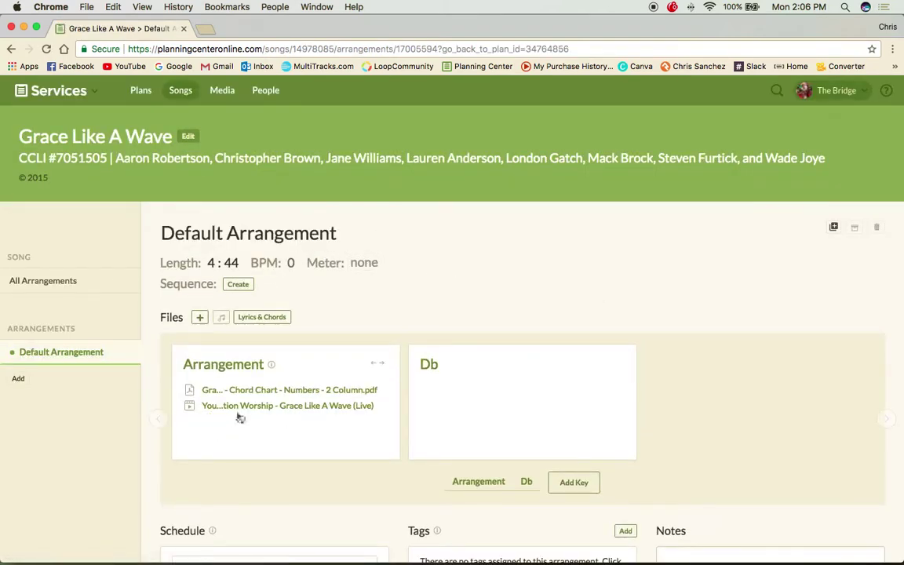
pyautogui.moveTo(236, 400)
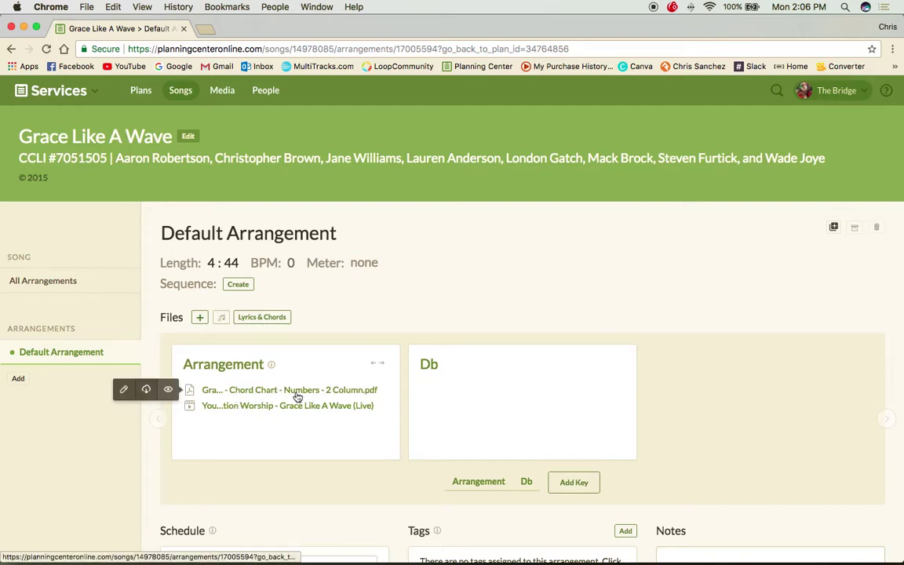
pyautogui.moveTo(274, 396); pyautogui.dragTo(537, 400)
pyautogui.moveTo(233, 390); pyautogui.dragTo(448, 398)
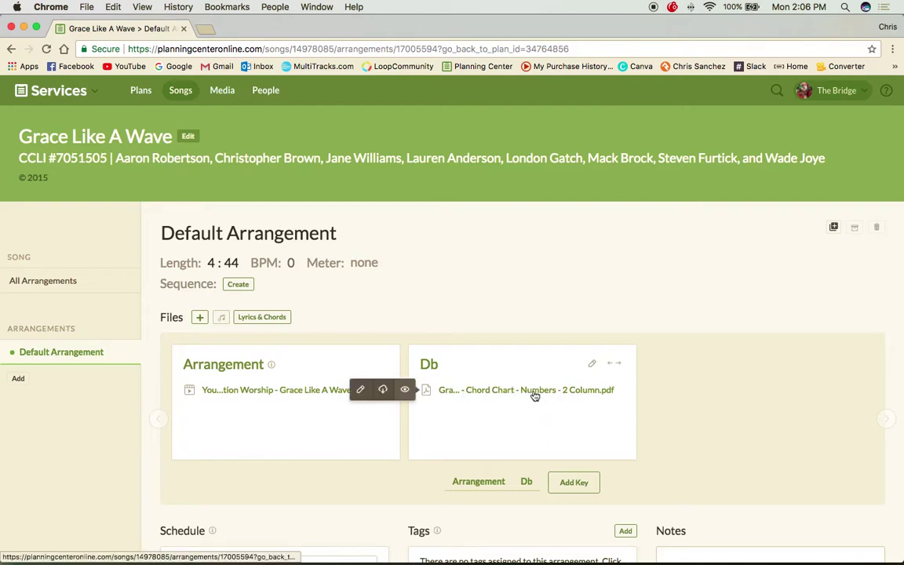
# Start adding a file to the Grace Like A Wave arrangement and search YouTube for "Grace Like A Wave tutorial"
pyautogui.moveTo(221, 396)
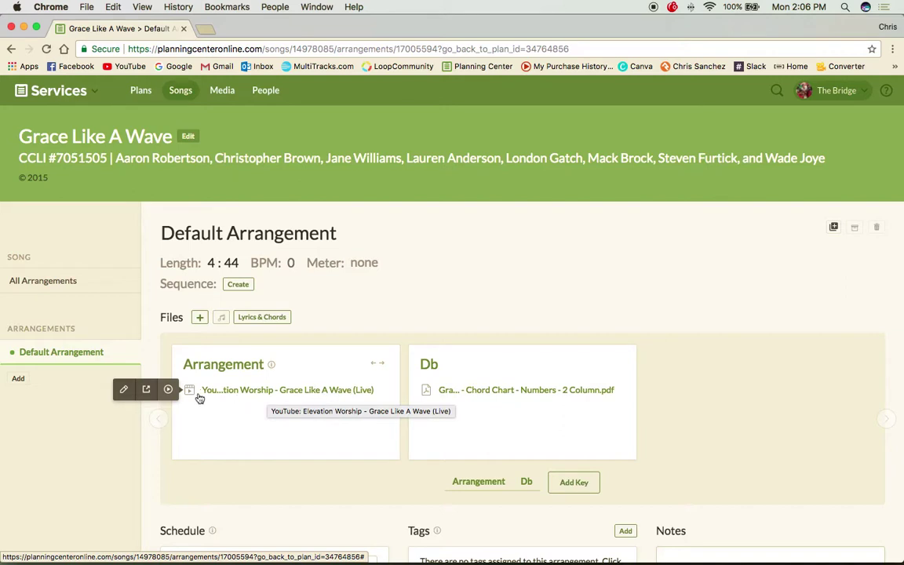
pyautogui.click(200, 319)
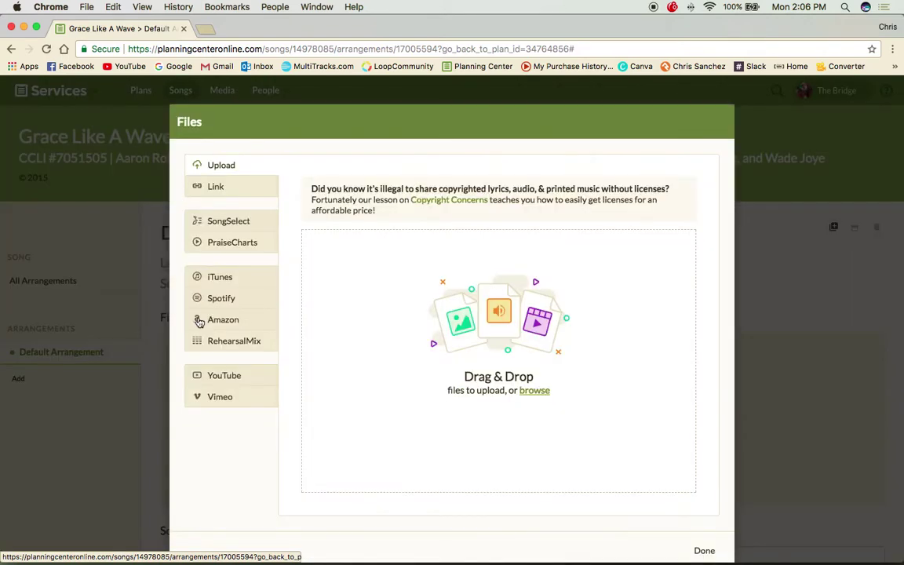
pyautogui.click(225, 376)
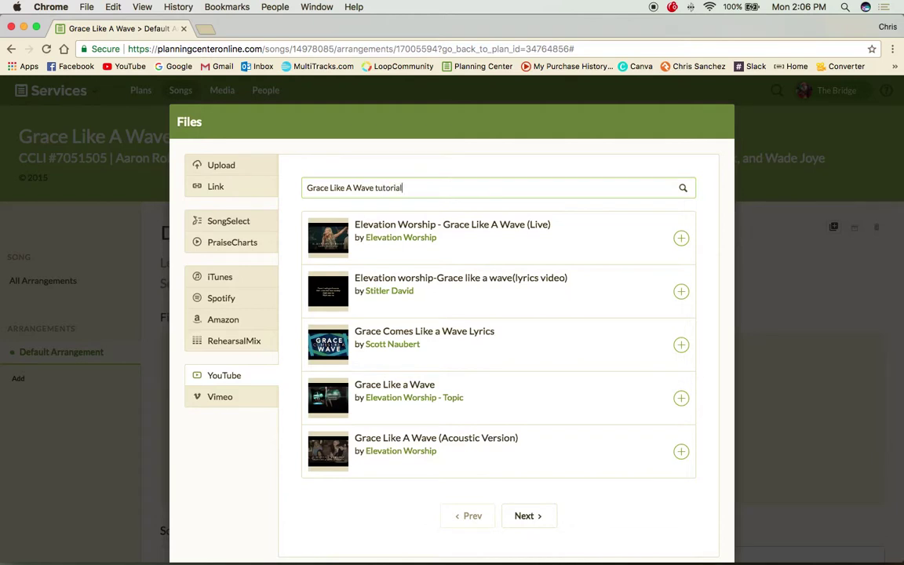
pyautogui.press('Return')
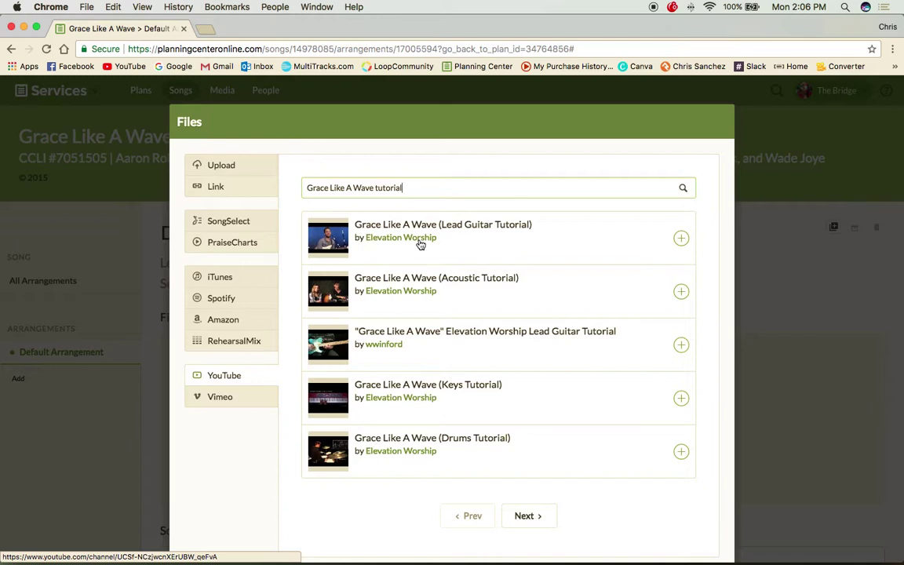
# Preview part of Elevation Worship's Grace Like A Wave (Lead Guitar Tutorial) video and link it to the arrangement
pyautogui.click(328, 241)
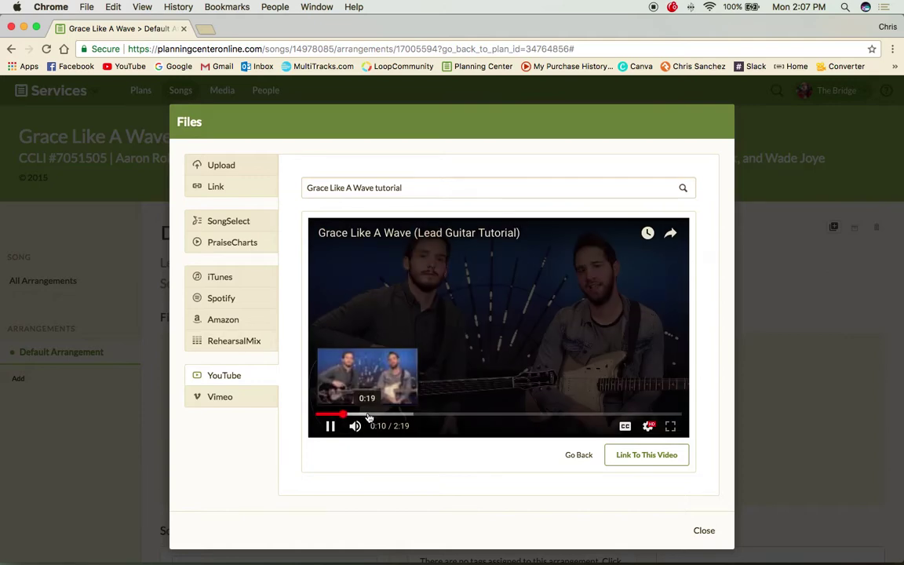
pyautogui.click(416, 416)
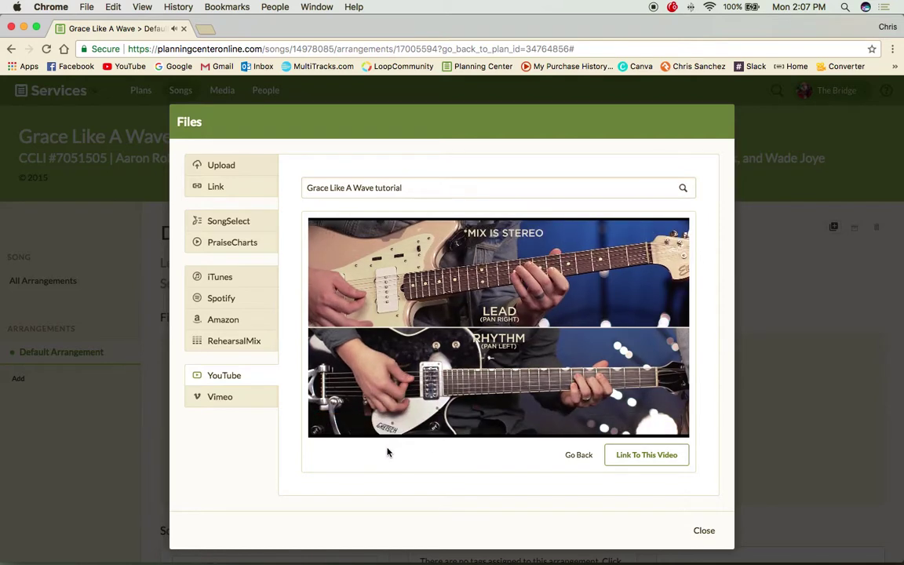
pyautogui.click(331, 426)
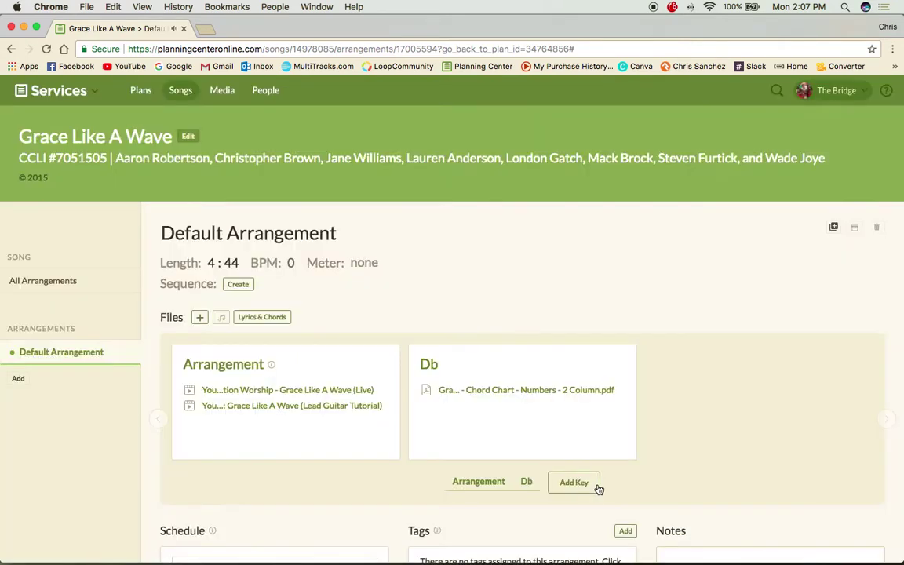
# Search YouTube for "Grace Like A Wave tutorial" and attach the Acoustic Tutorial video to the arrangement
pyautogui.click(199, 318)
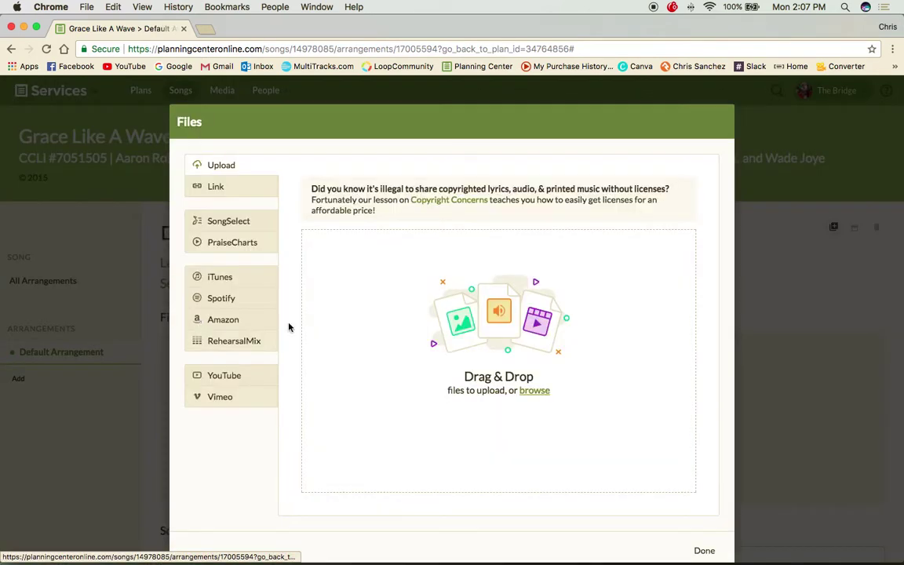
pyautogui.click(228, 376)
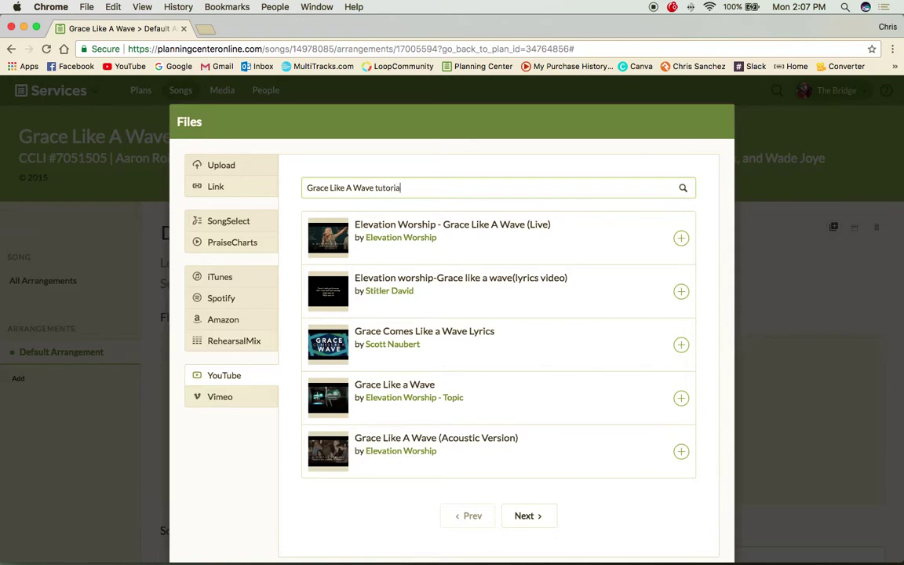
pyautogui.write('tutorial')
pyautogui.press('Return')
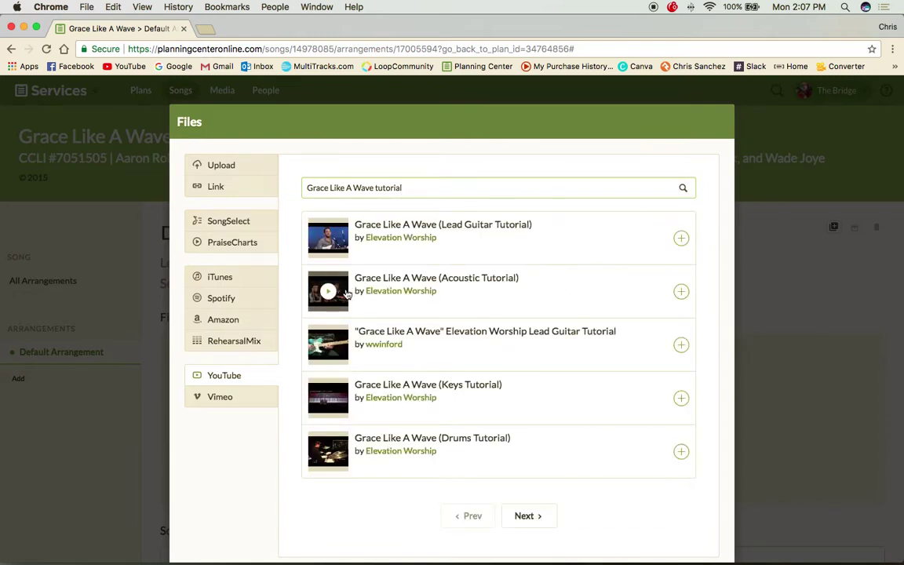
pyautogui.click(682, 293)
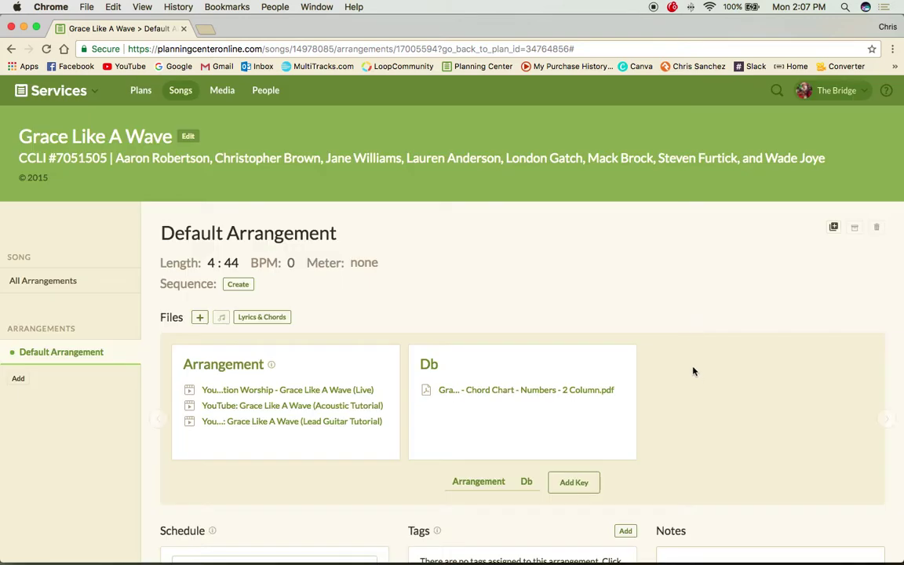
# Repeat the YouTube search for "Grace Like A Wave tutorial" and attach the Keys Tutorial video to the arrangement
pyautogui.click(197, 317)
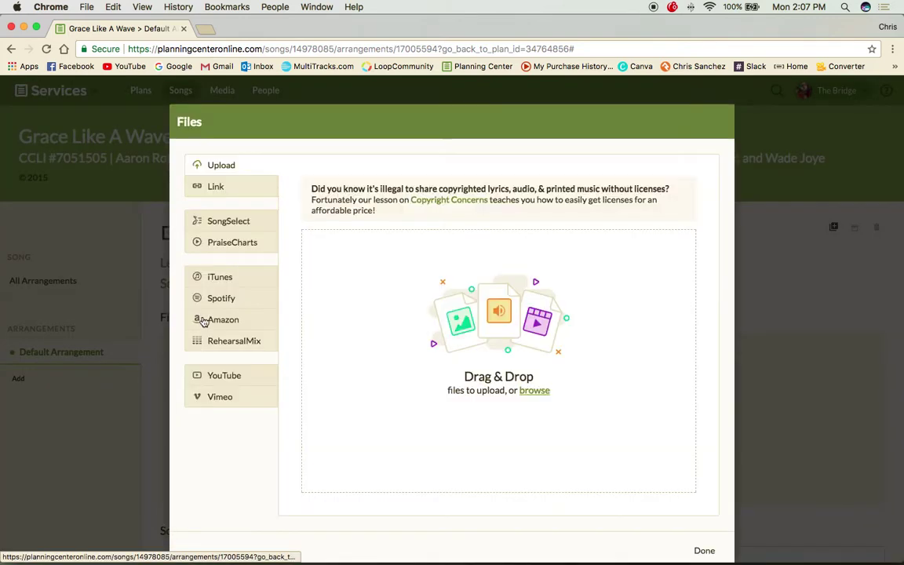
pyautogui.click(234, 375)
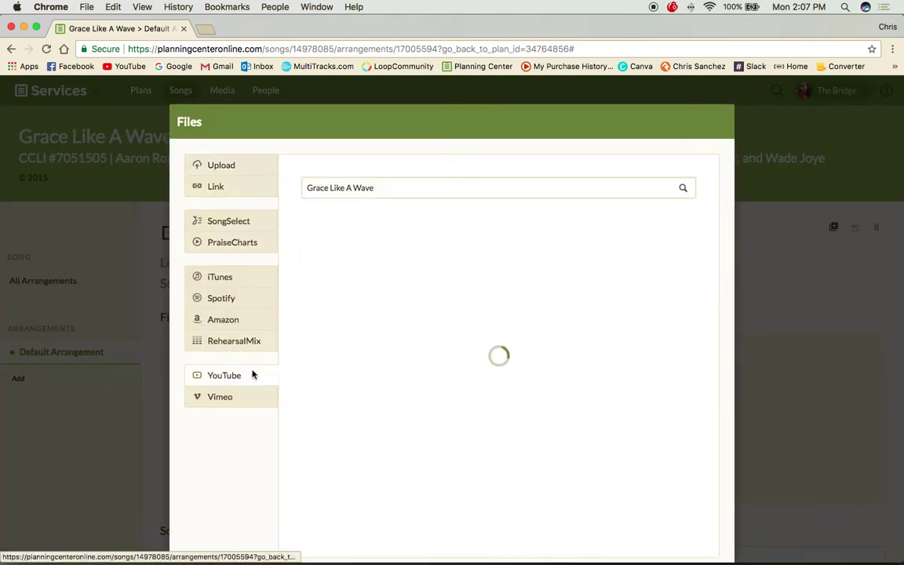
pyautogui.click(437, 189)
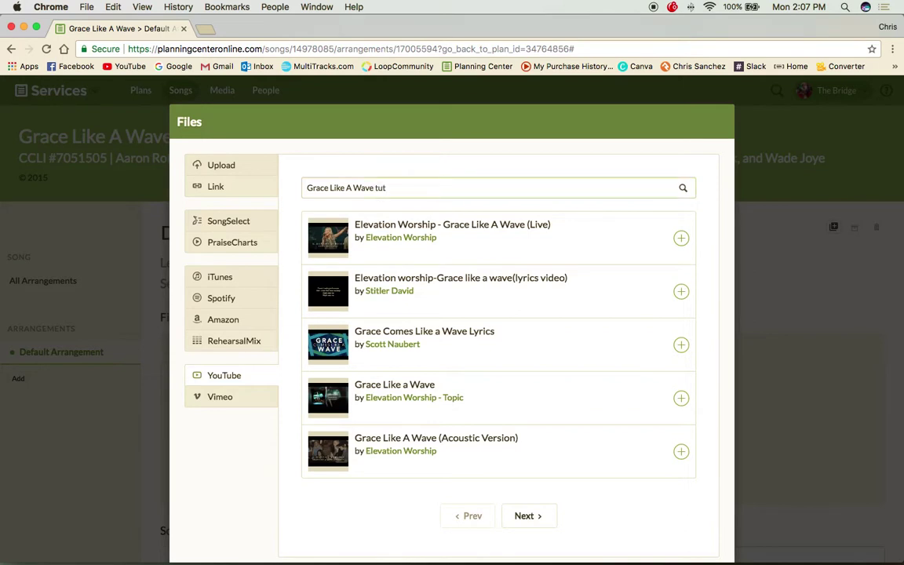
pyautogui.write('tutorial')
pyautogui.press('Return')
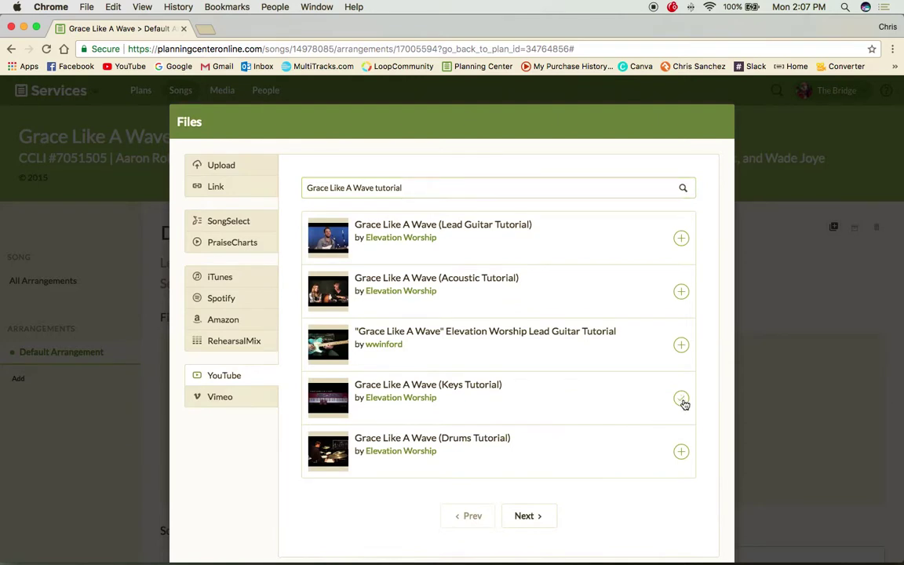
pyautogui.click(681, 400)
# Search YouTube again for "Grace Like A Wave tutorial" and attach the Drums Tutorial video to the arrangement
pyautogui.click(201, 319)
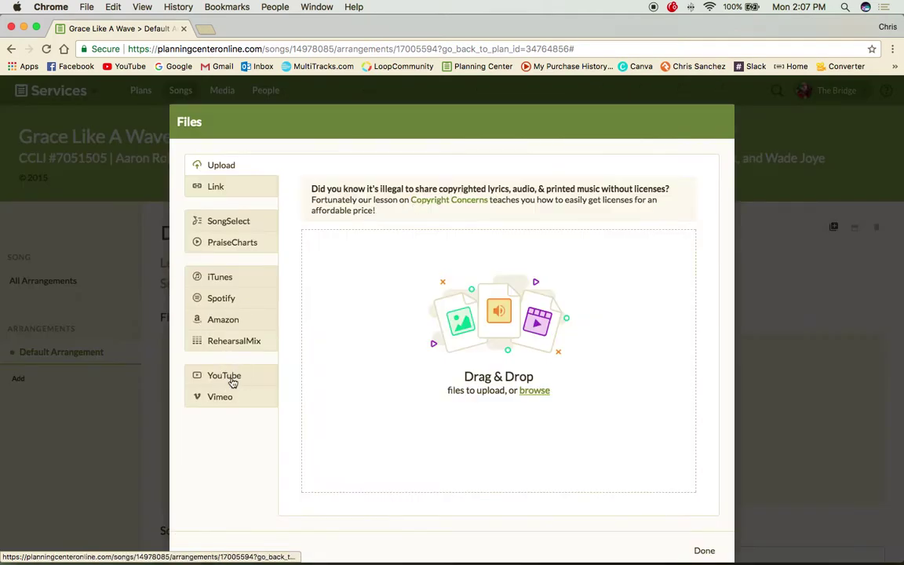
pyautogui.click(232, 381)
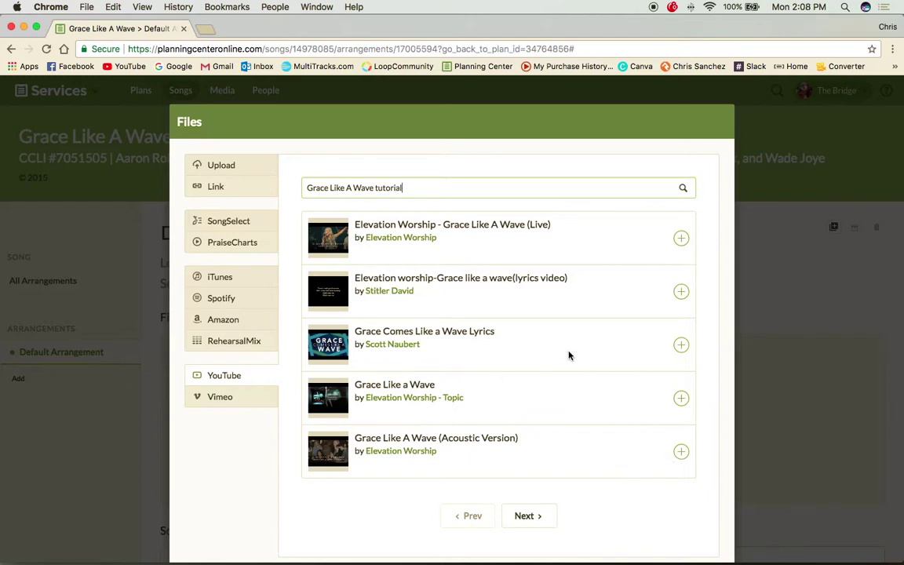
pyautogui.press('Return')
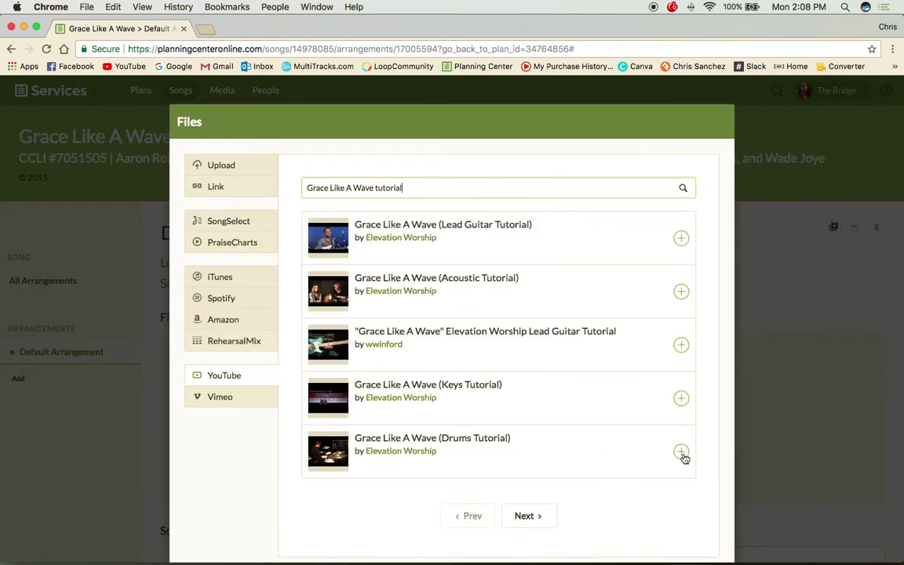
pyautogui.click(681, 456)
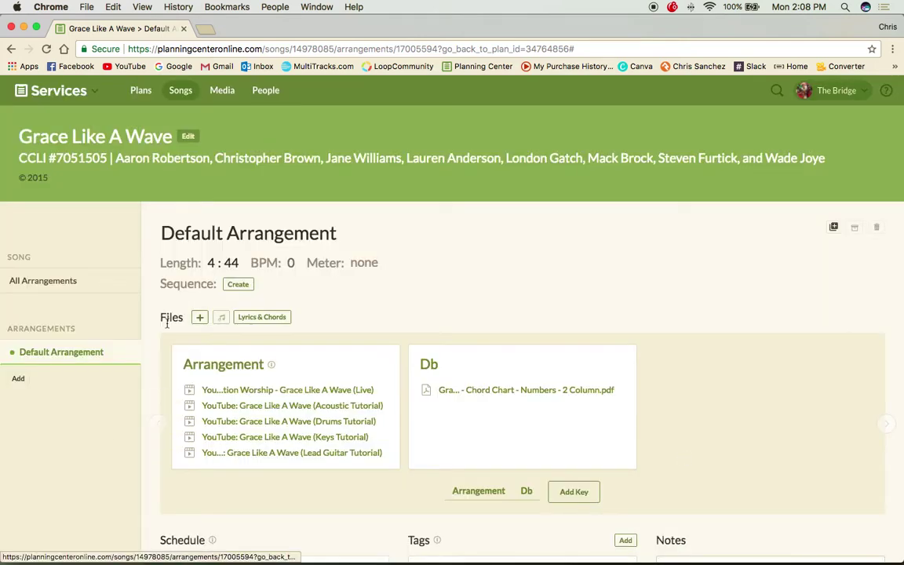
# Search YouTube for "Grace Like A Wave tutorial" from the arrangement's files and look through the first three result pages for a bass tutorial
pyautogui.click(199, 318)
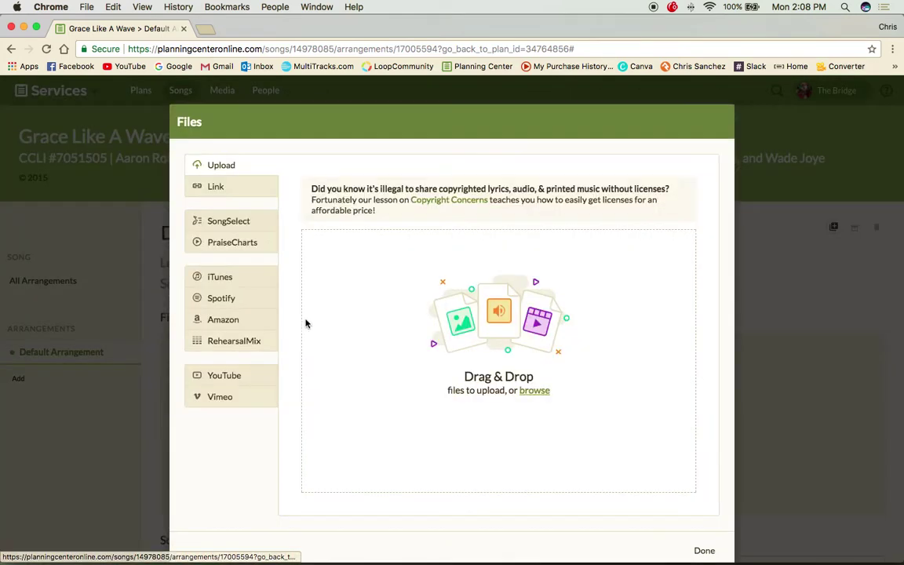
pyautogui.click(223, 375)
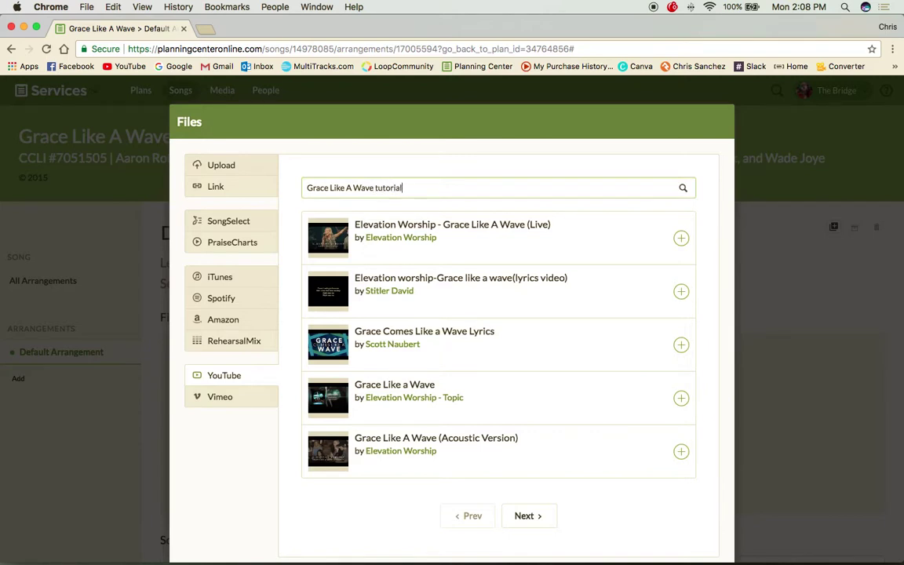
pyautogui.press('Return')
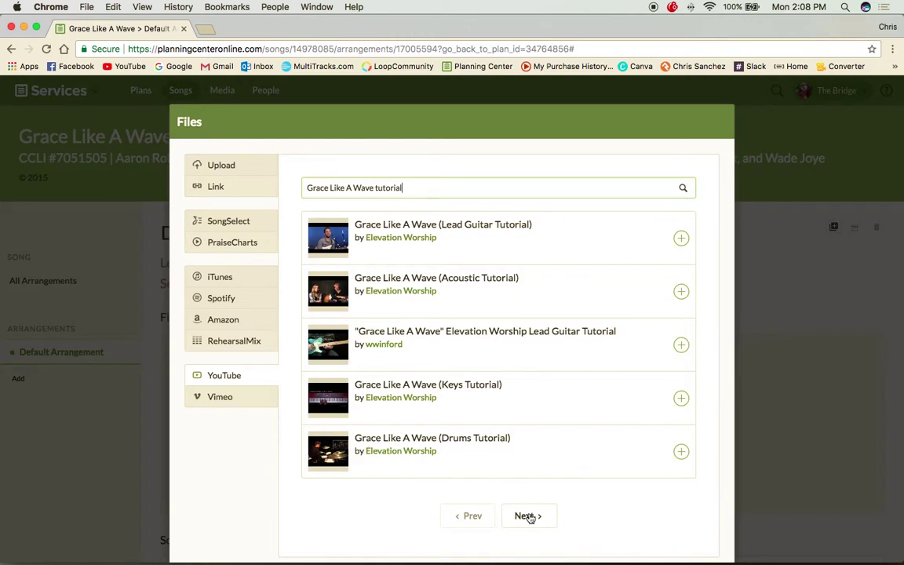
pyautogui.click(528, 517)
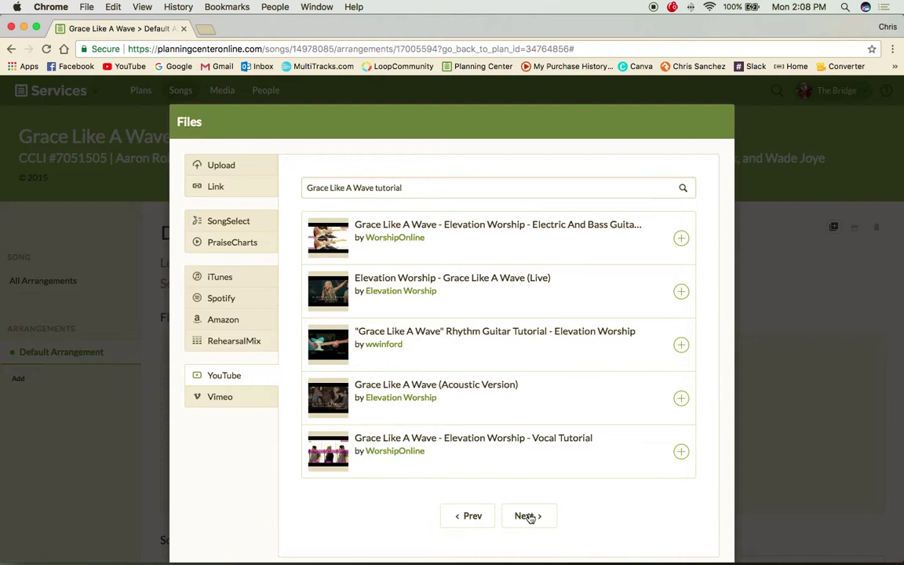
pyautogui.click(528, 517)
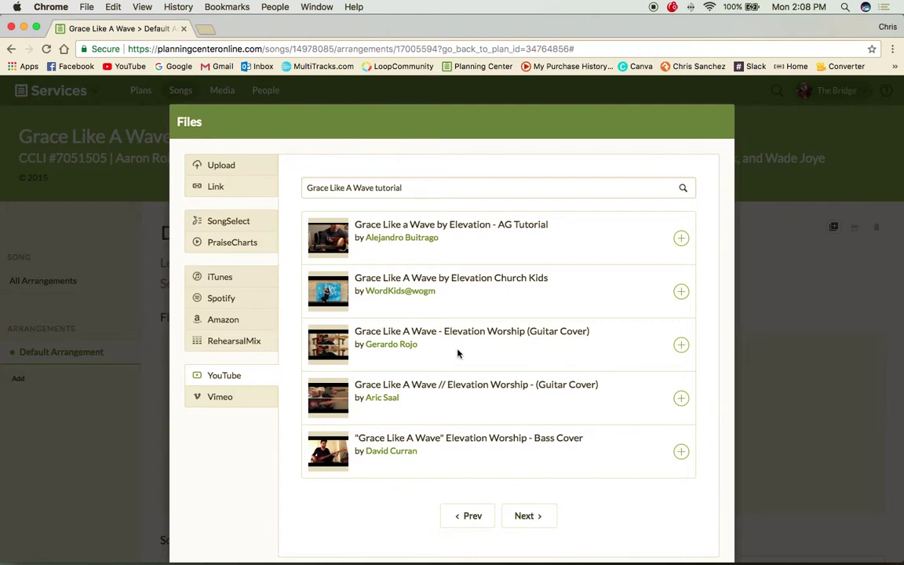
# Refine the YouTube search to "Grace Like A Wave bass tutorial", preview the first Elevation Worship Bass Cover video and link it to the arrangement
pyautogui.click(375, 188)
pyautogui.write('bass')
pyautogui.press('Return')
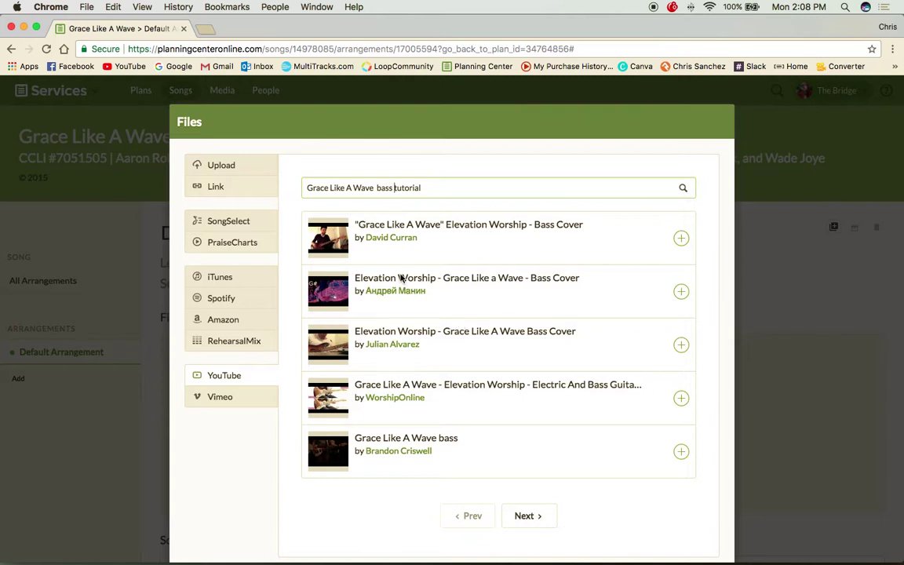
pyautogui.click(326, 240)
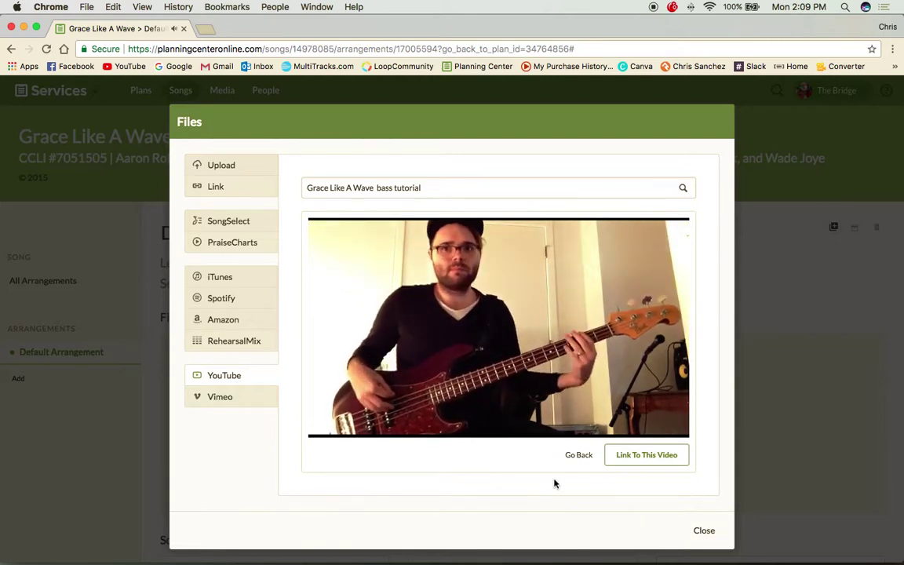
pyautogui.click(656, 462)
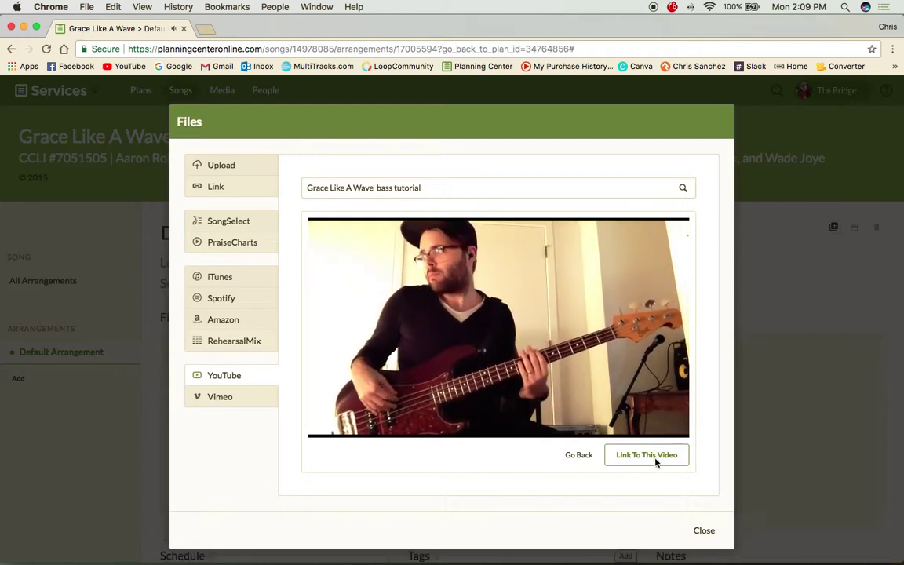